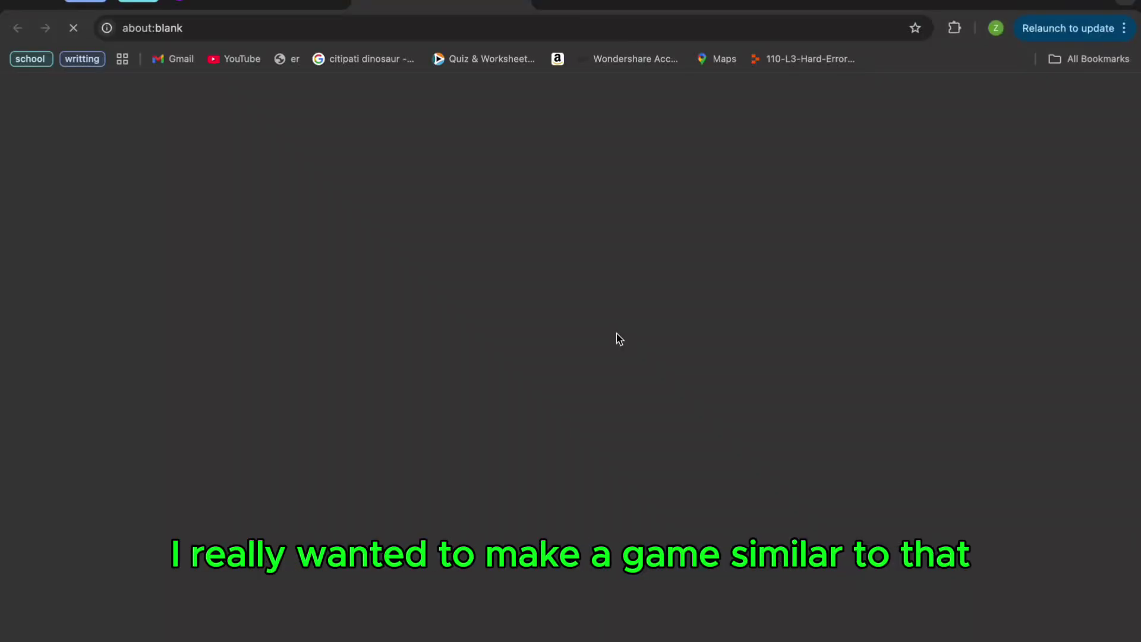
scroll(617, 327, down, 10)
scroll(618, 325, down, 15)
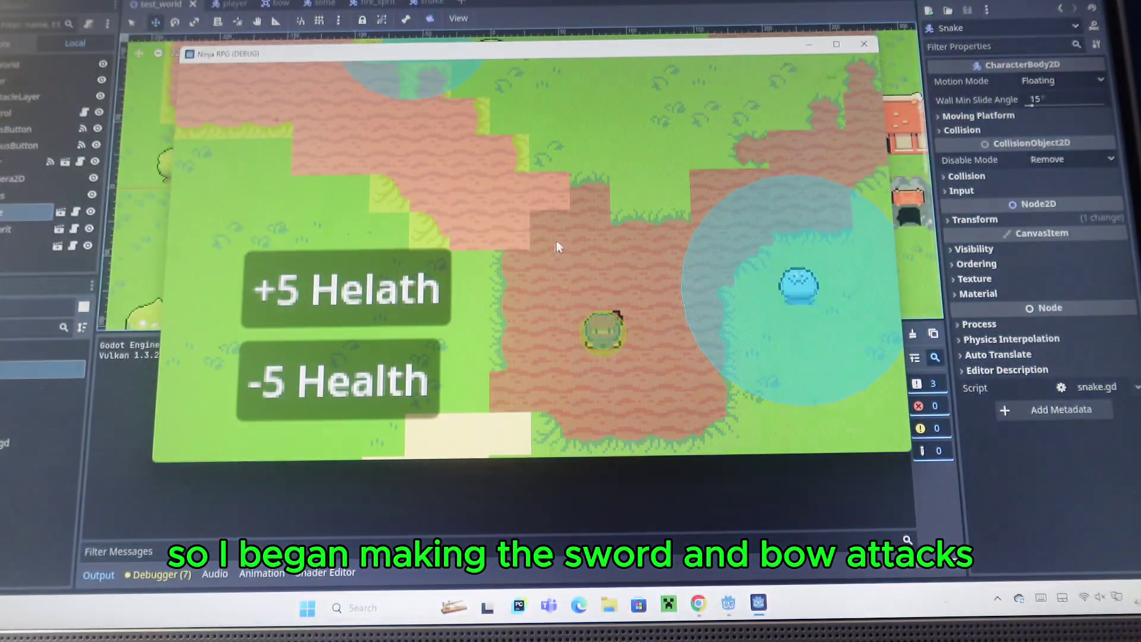
- Try out the player's sword attack on the dirt path in the running test world
click(608, 213)
click(608, 212)
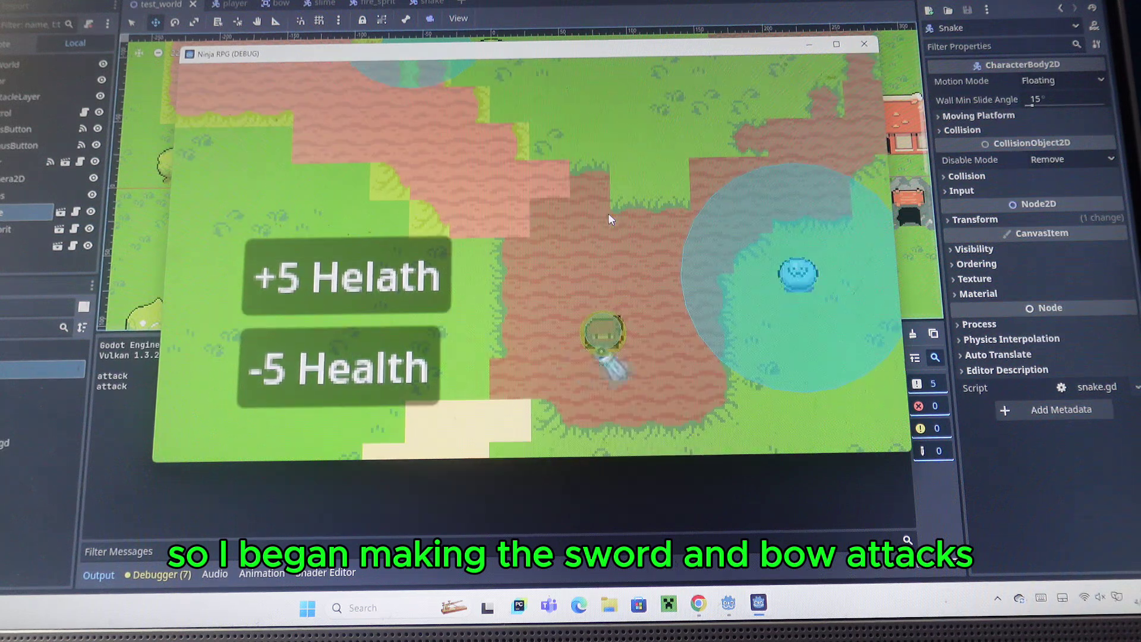
click(608, 213)
click(607, 213)
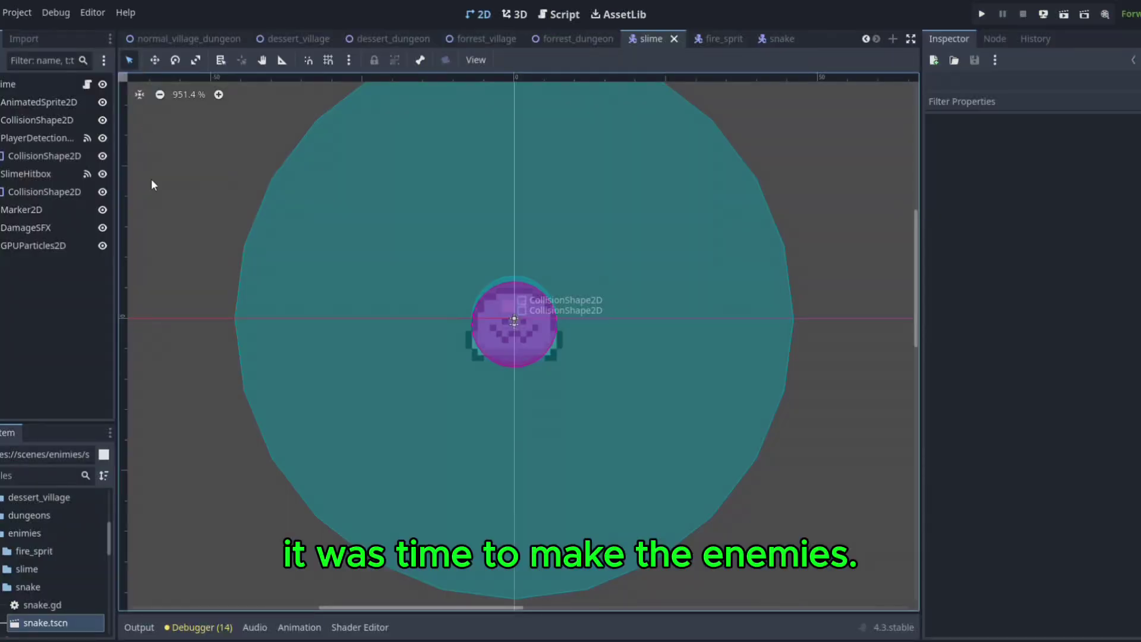
- Inspect the slime enemy scene, followed by the fire_sprit and snake enemy scenes
middle_drag(789, 238, 775, 273)
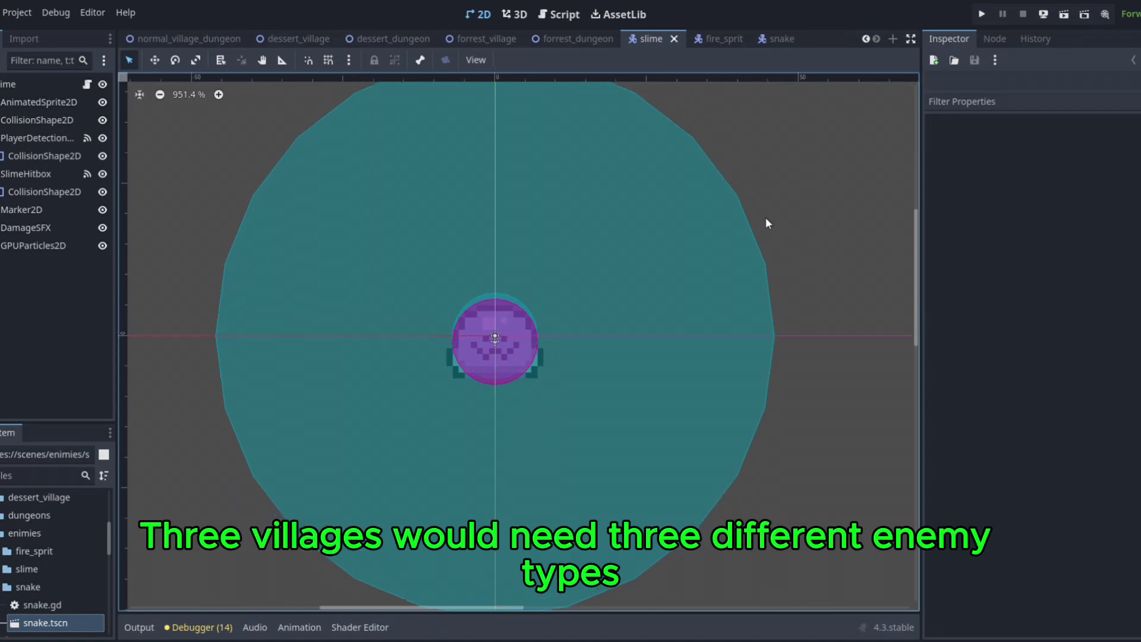
click(714, 40)
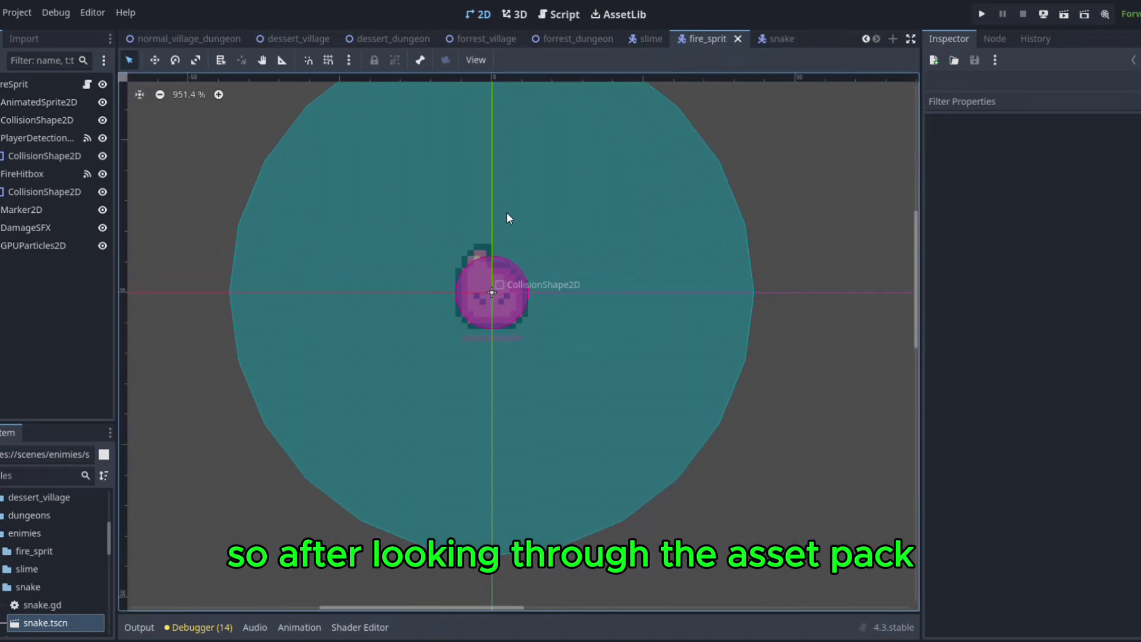
click(765, 39)
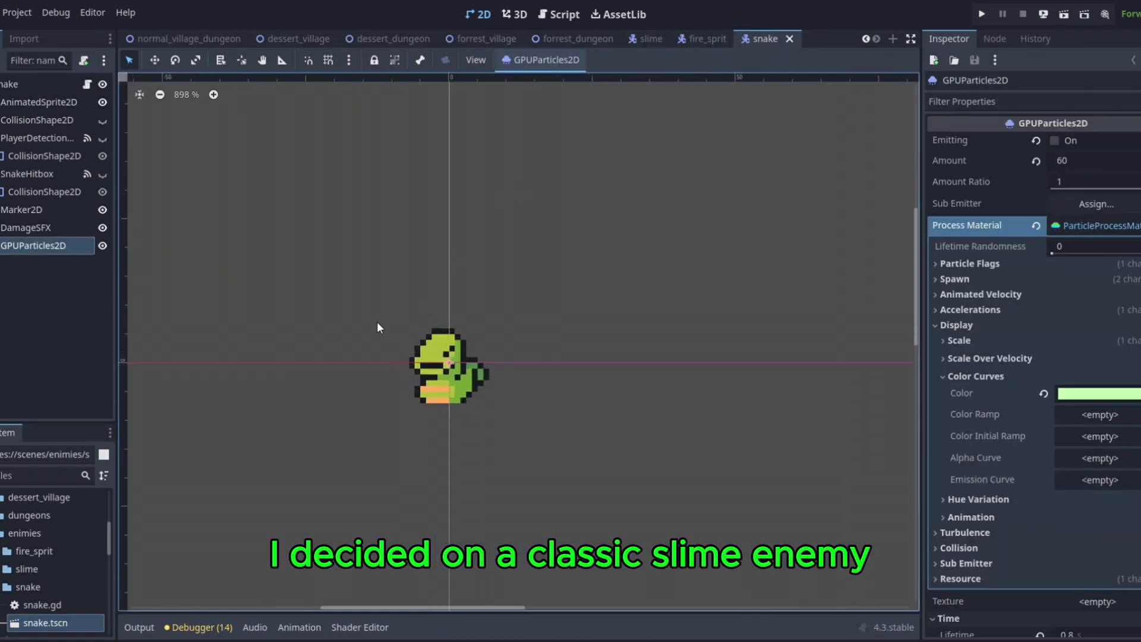
- Make the snake's hidden collision shape, player detection area and SnakeHitbox visible, and review its attached script
click(103, 120)
click(102, 137)
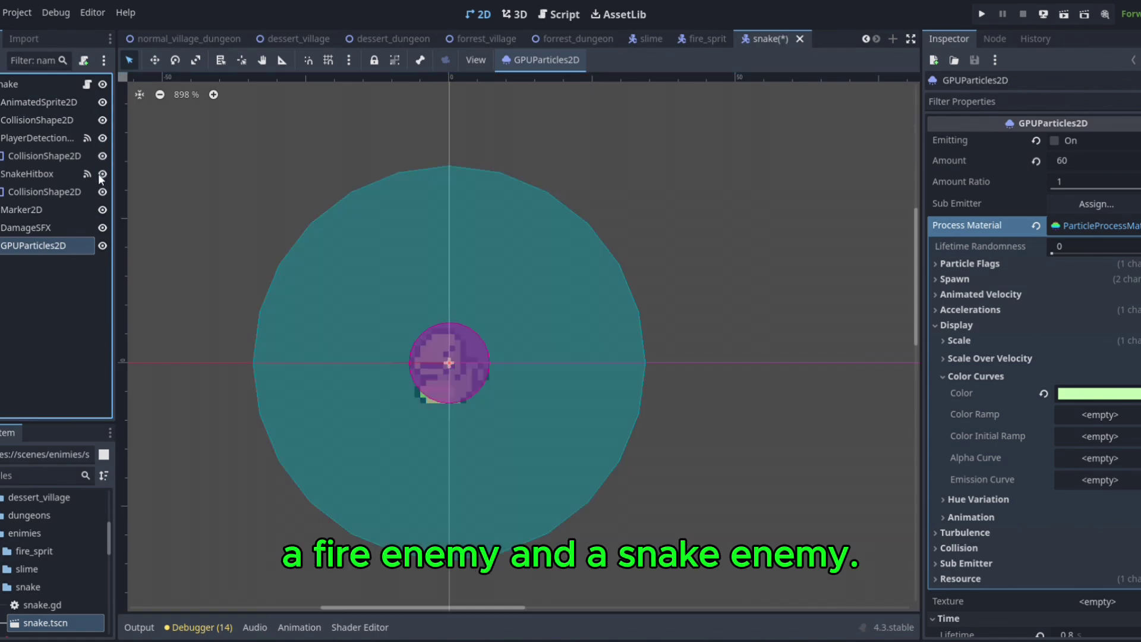
click(87, 84)
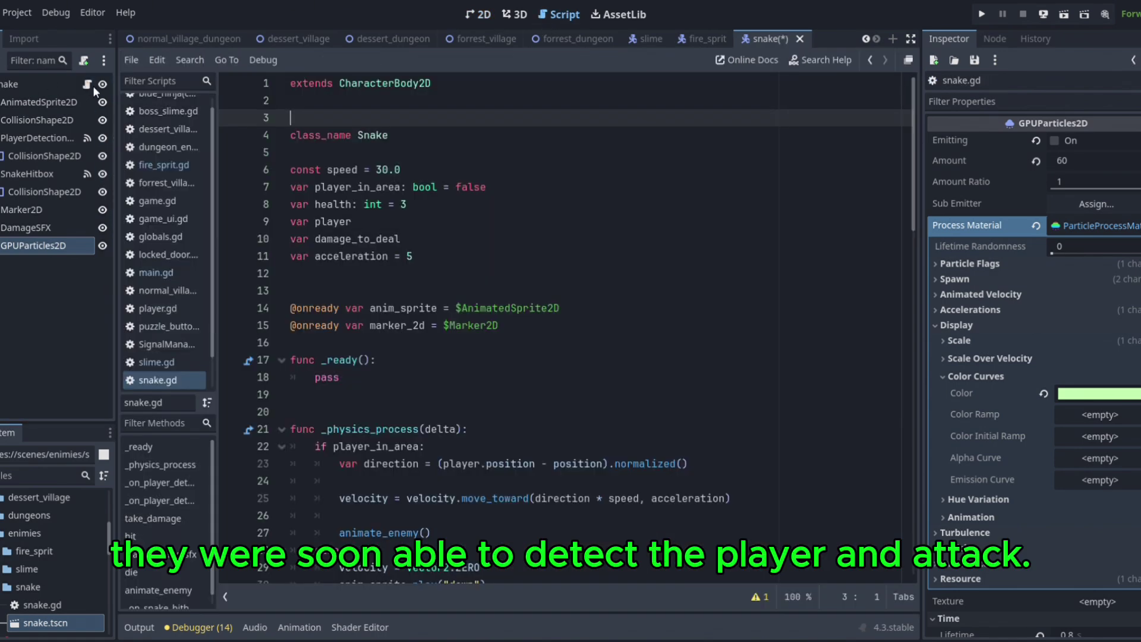
scroll(390, 207, down, 10)
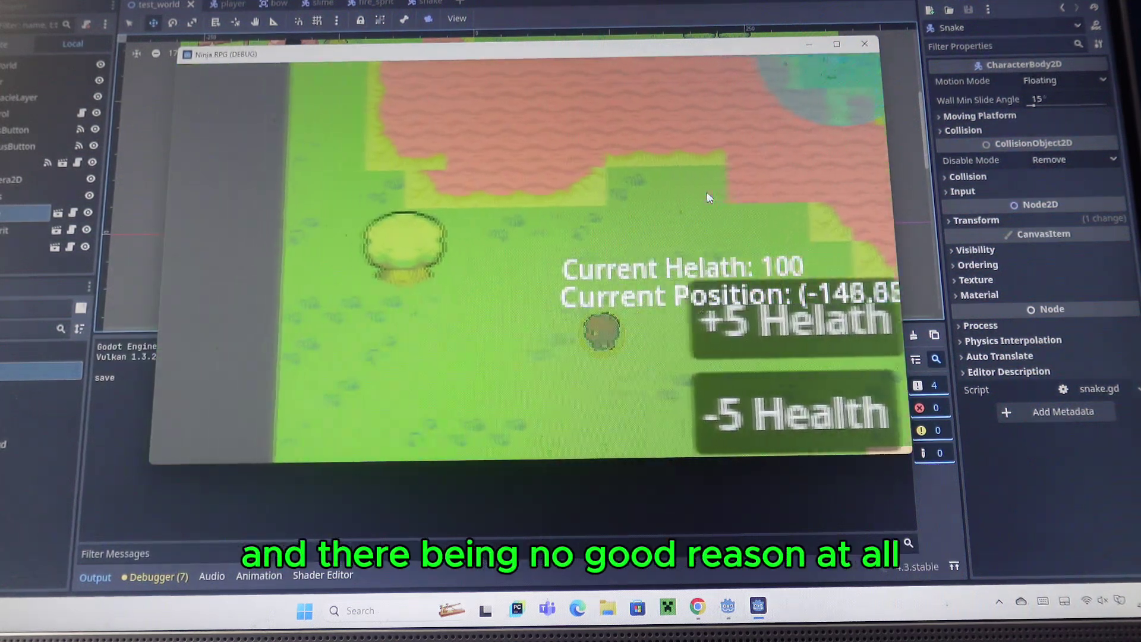
- Walk the player left across the grass in the running test world
key(Left)
key(l)
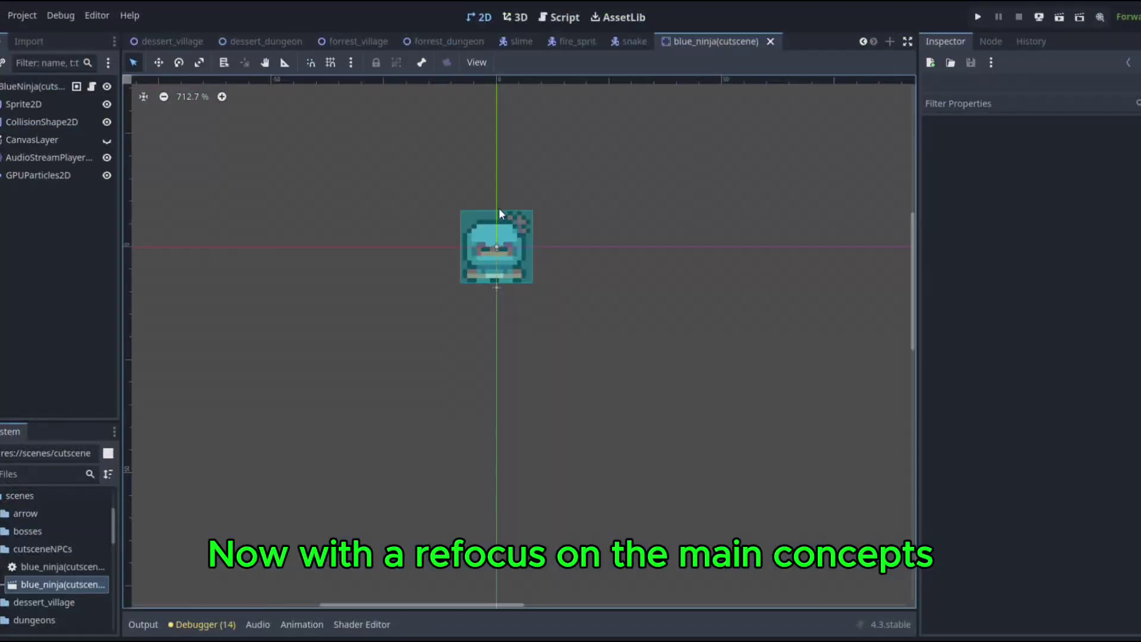
- Select the root node of the blue_ninja(cutscene) scene and expand its Dialouge Lines array to inspect the entries
scroll(501, 213, up, 3)
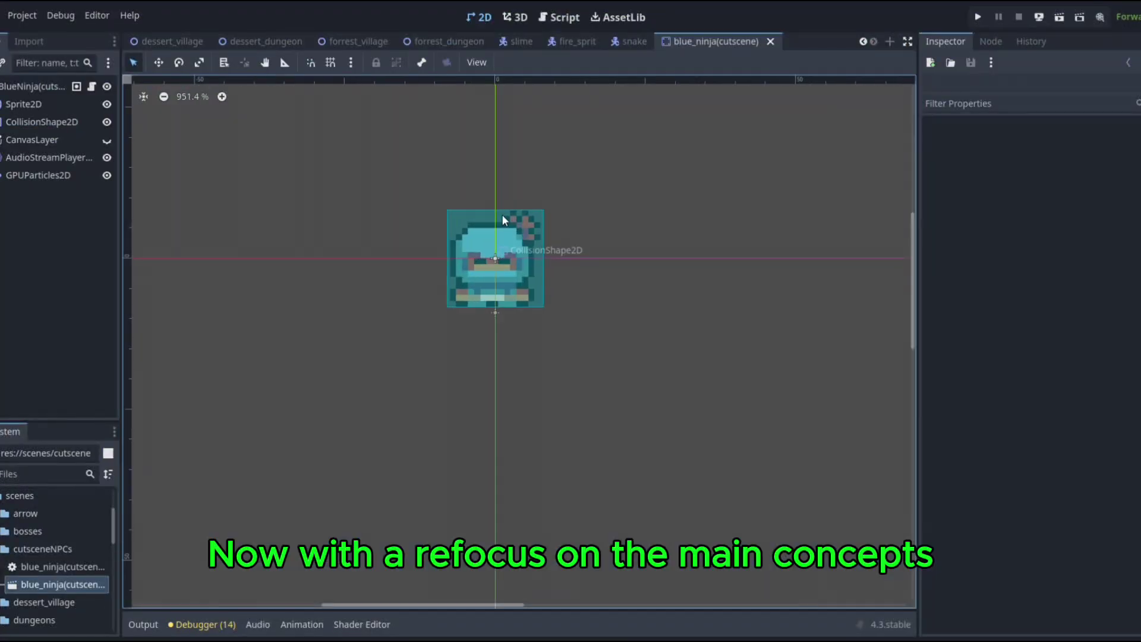
click(42, 88)
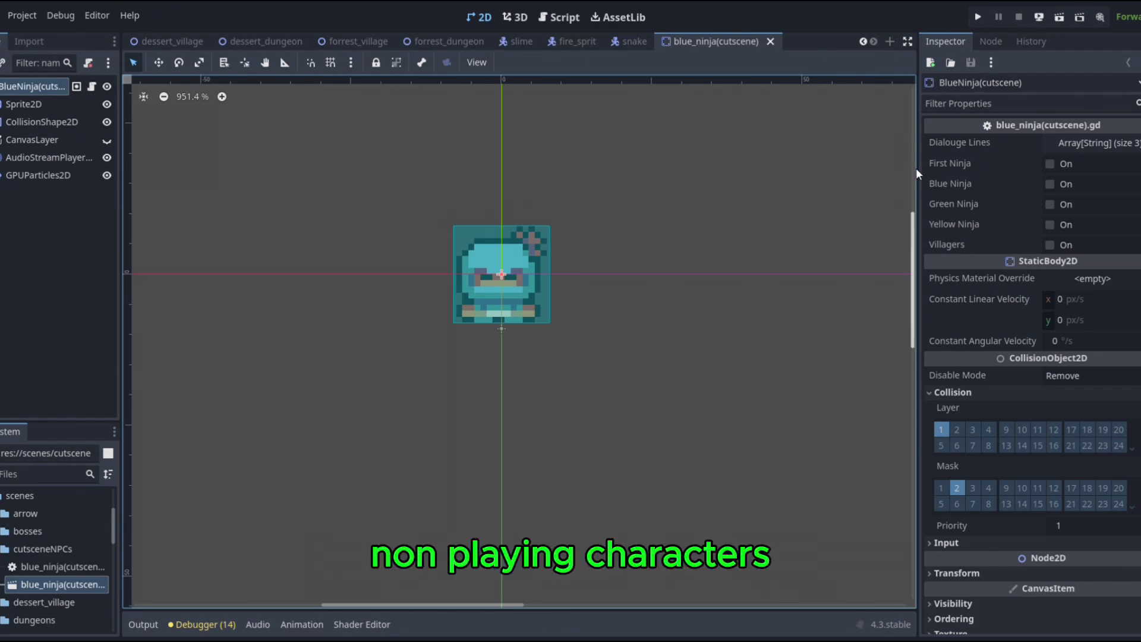
click(1117, 143)
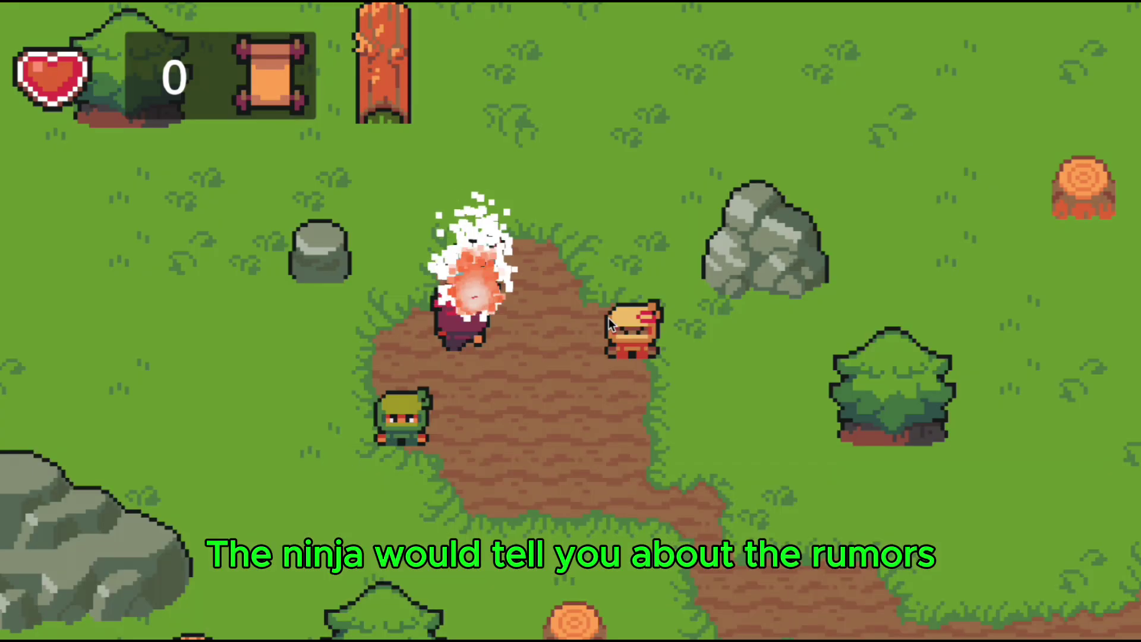
- Walk the player down, right and back up around the ninjas on the village path in the running game
key(Down)
key(Right)
key(Up)
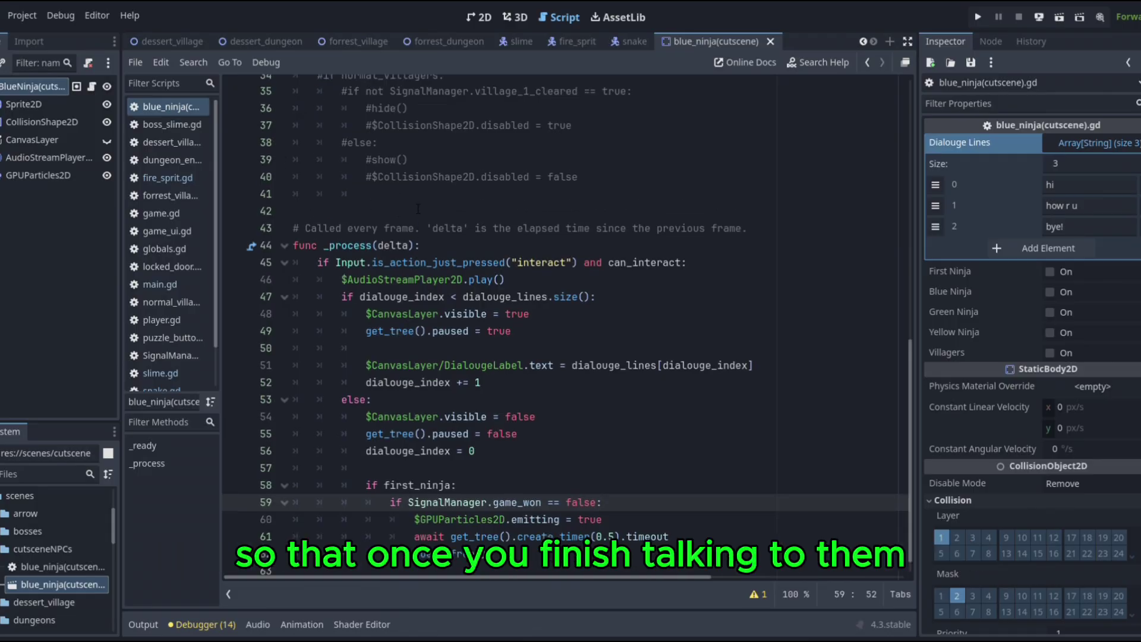
- Review the cutscene ninja's script, covering its exported variables, dialogue lines and interaction code
scroll(418, 209, up, 10)
scroll(423, 211, down, 10)
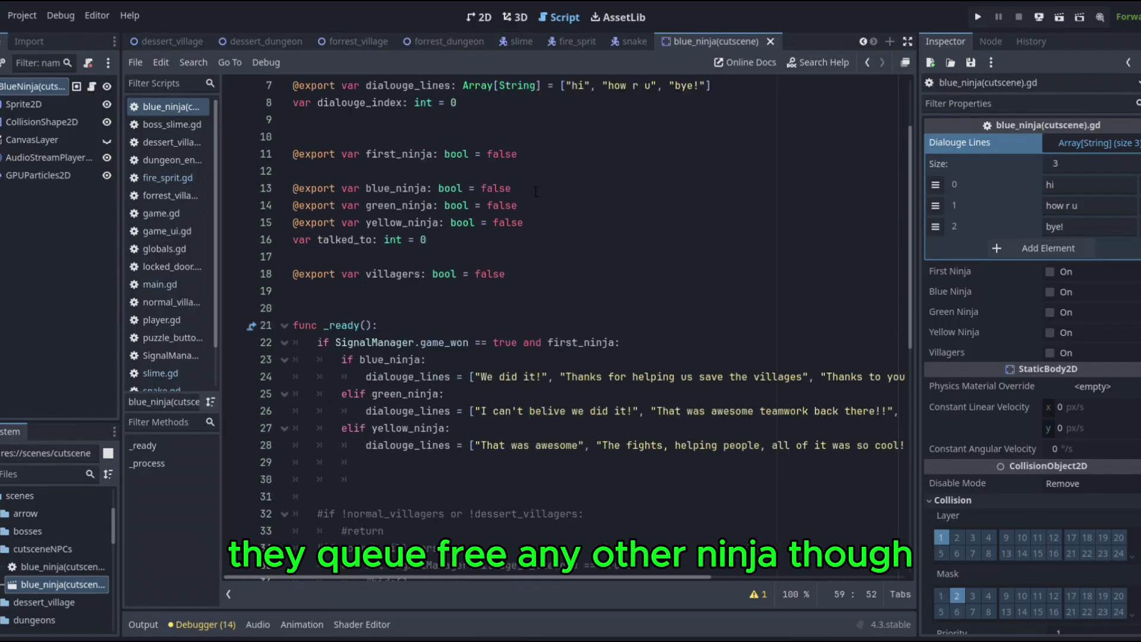
scroll(511, 185, down, 2)
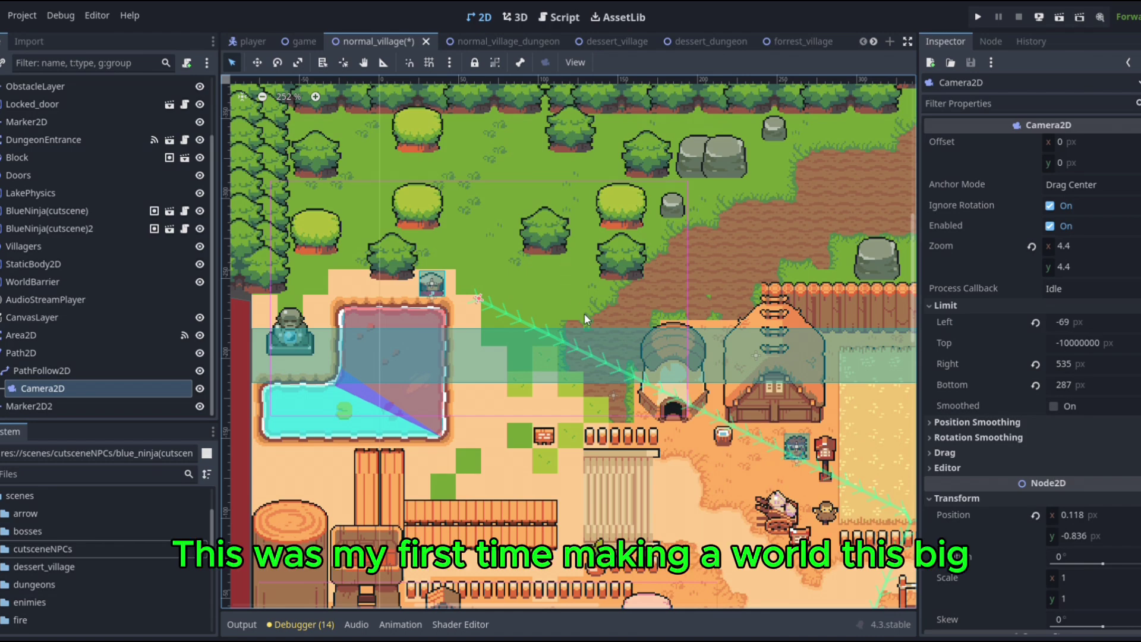
- Look over the normal_village map, from the trees and pond down to the houses
middle_drag(590, 322, 452, 89)
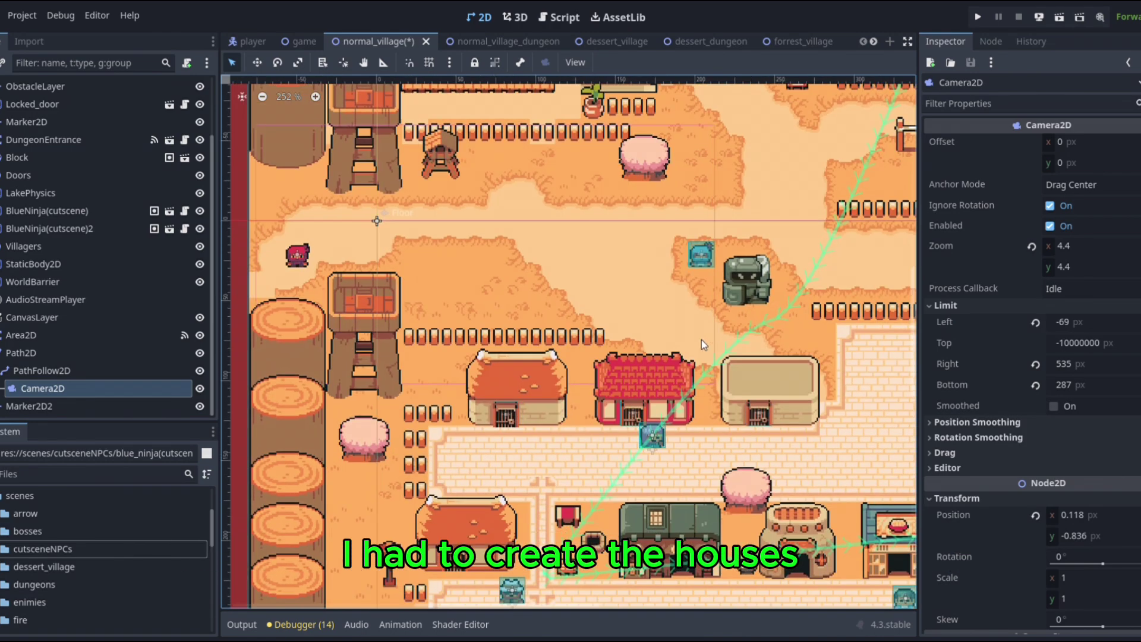
middle_drag(689, 356, 711, 345)
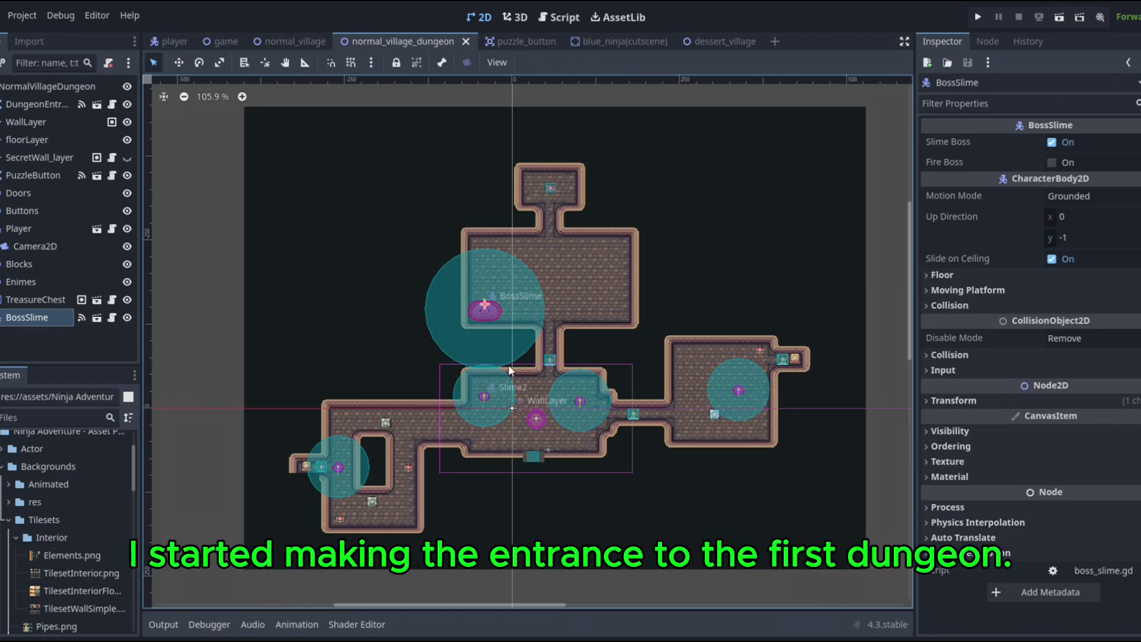
- Move the BossSlime toward the middle of the boss room in the normal_village_dungeon scene
scroll(559, 368, up, 2)
scroll(473, 282, up, 4)
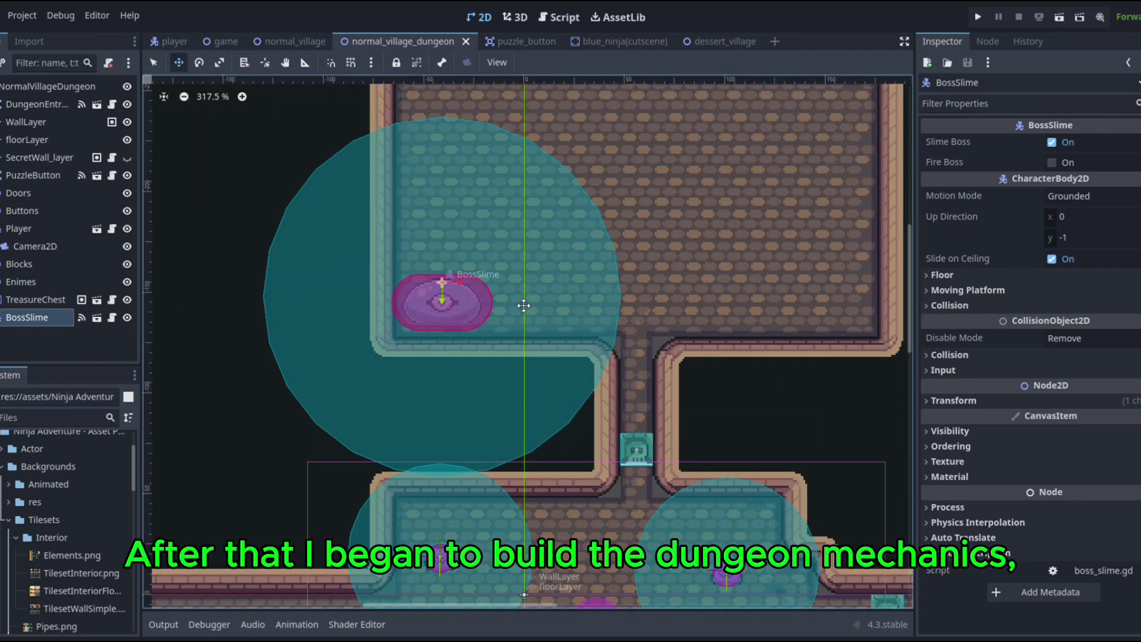
drag(499, 306, 707, 182)
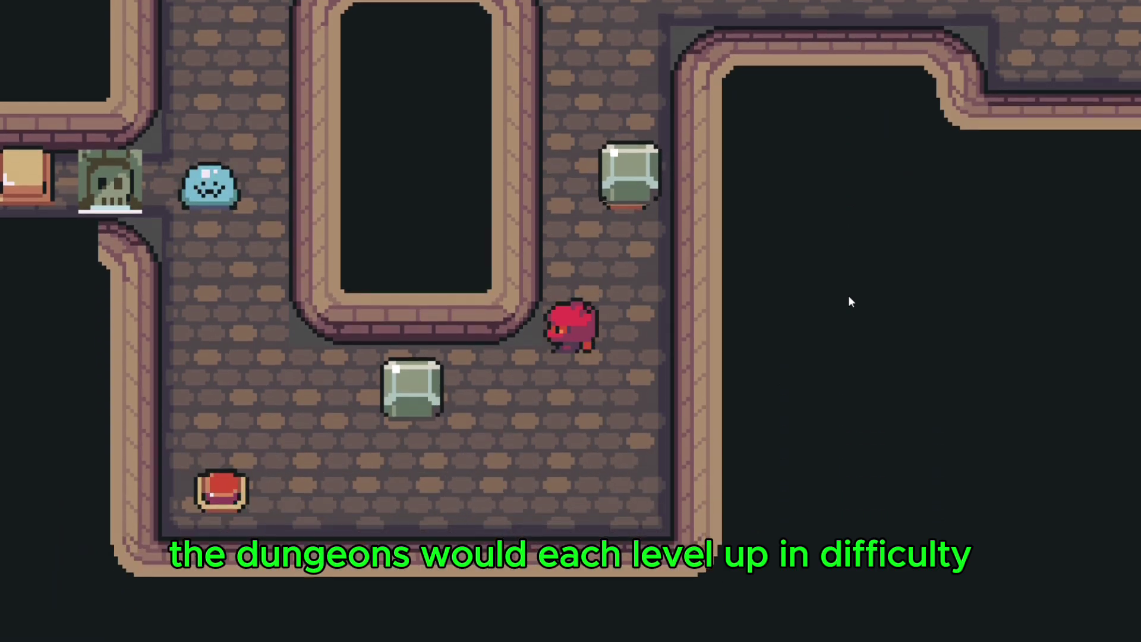
- Walk the player left through the dungeon and attack the blue slime beside the skull door
key(Left)
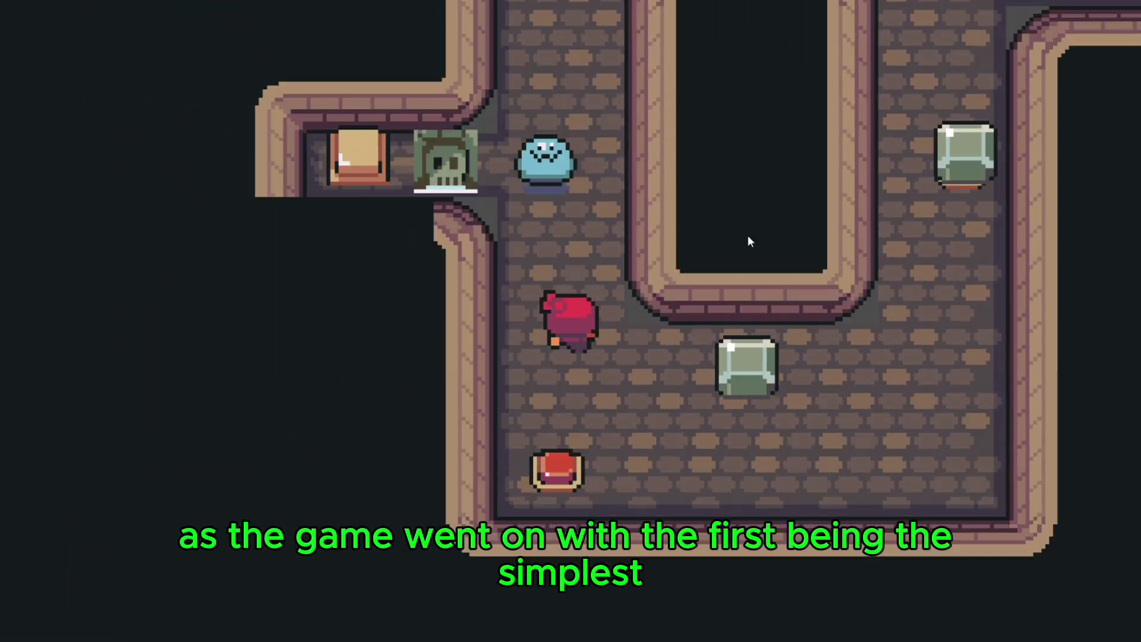
key(space)
- Walk around the stone block, push it left to the wall, and push it down onto the red floor button
key(Down)
key(Right)
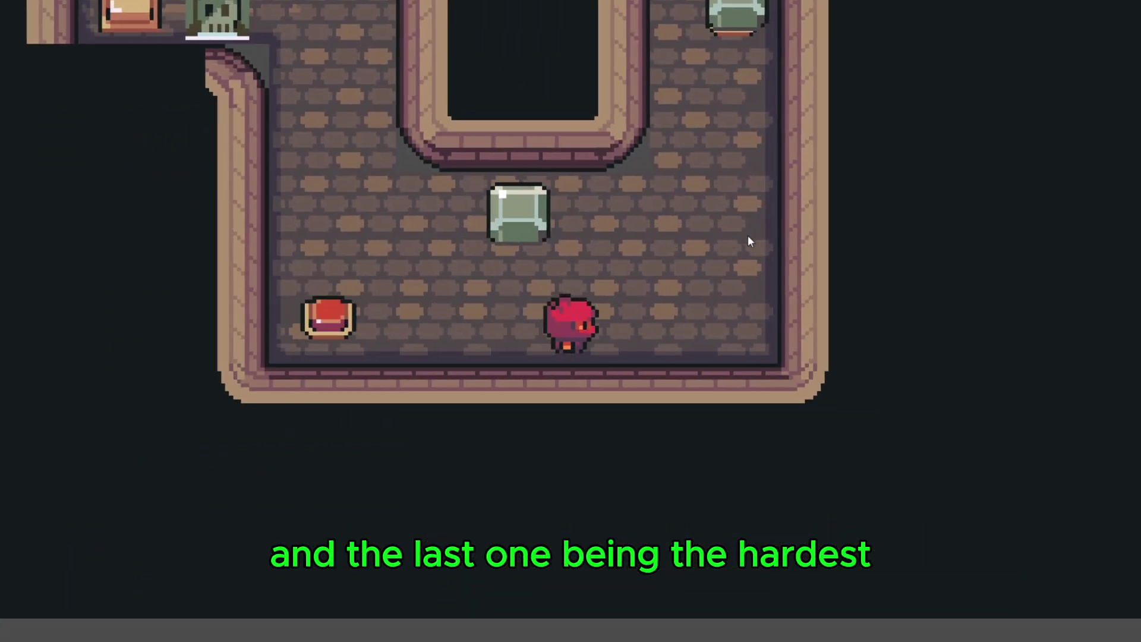
key(Up)
key(Left)
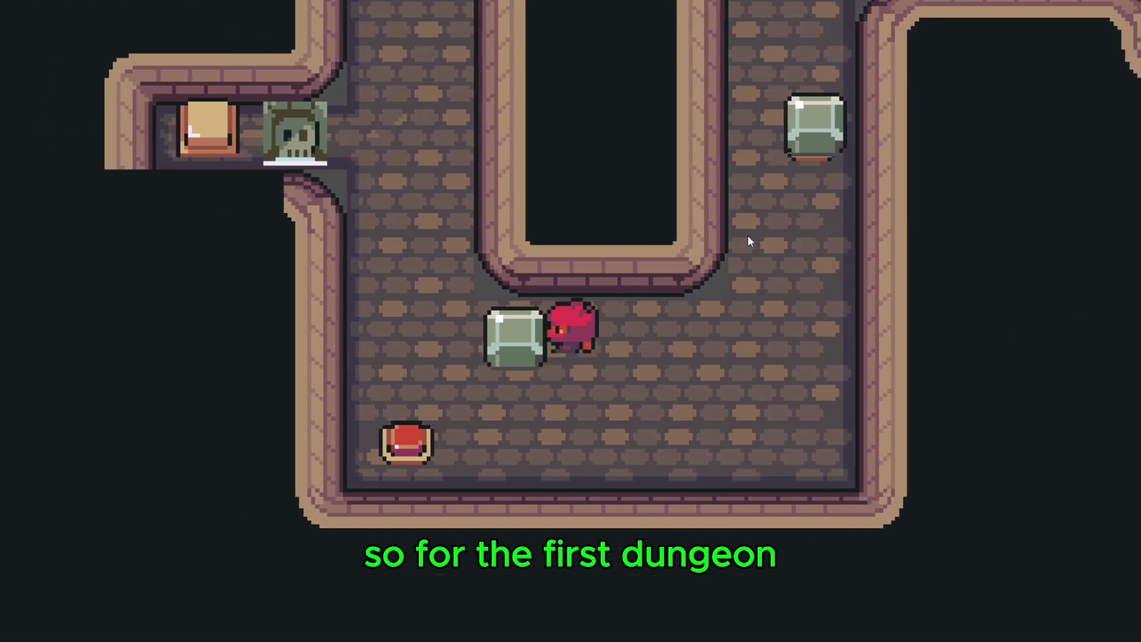
key(Left)
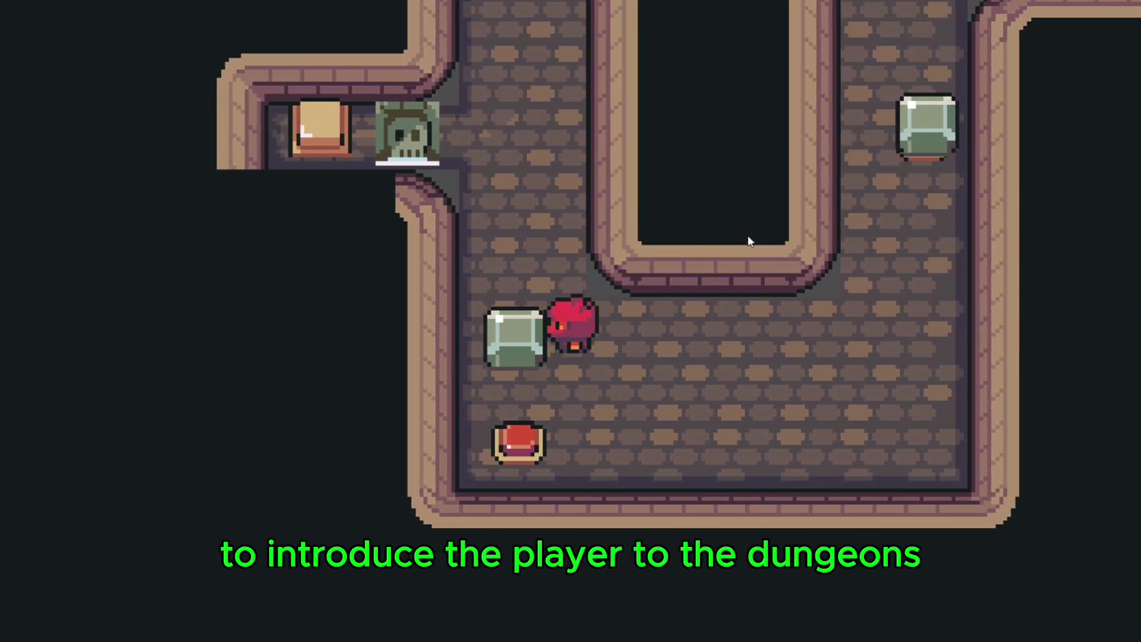
key(Up)
key(Left)
key(Down)
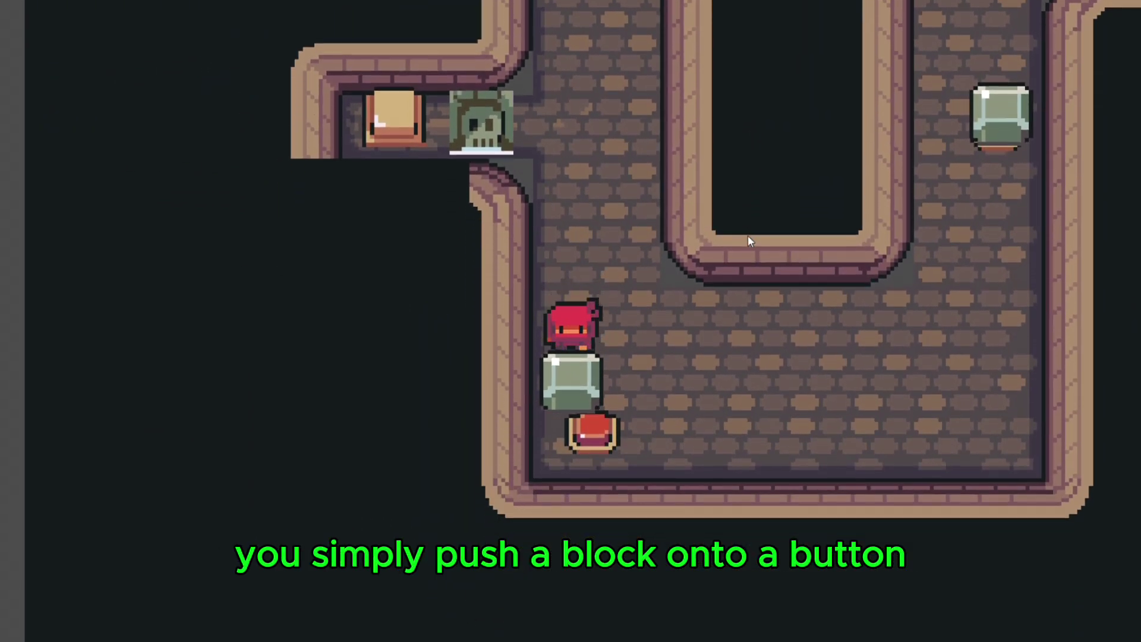
key(Down)
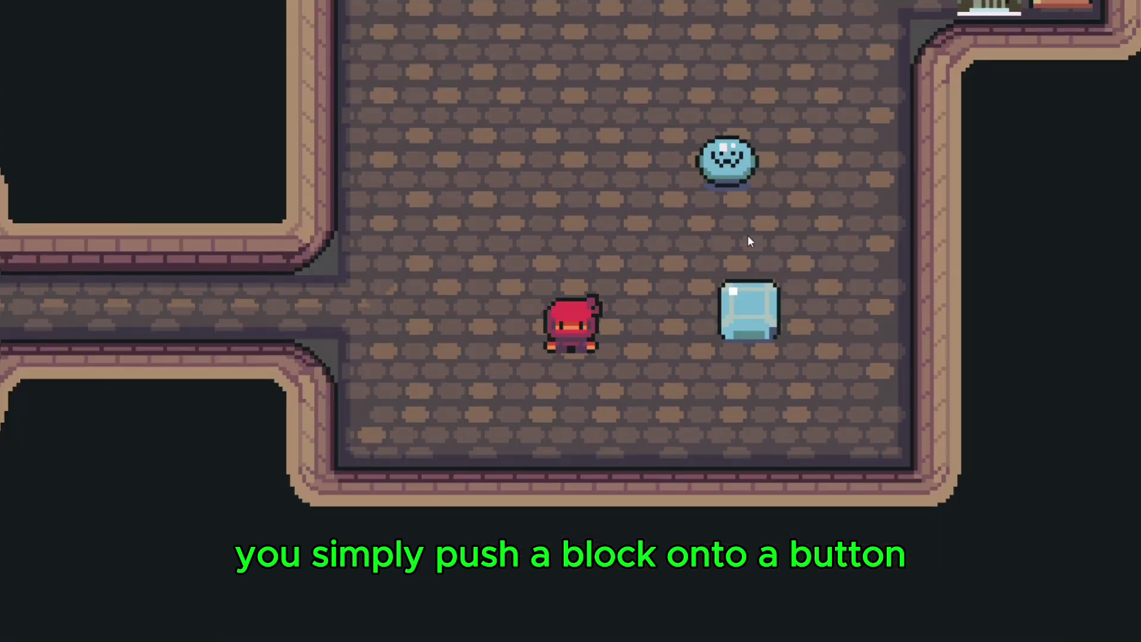
- Push the ice block right and up onto the floor button in the dungeon's eastern room
key(Down)
key(Right)
key(Up)
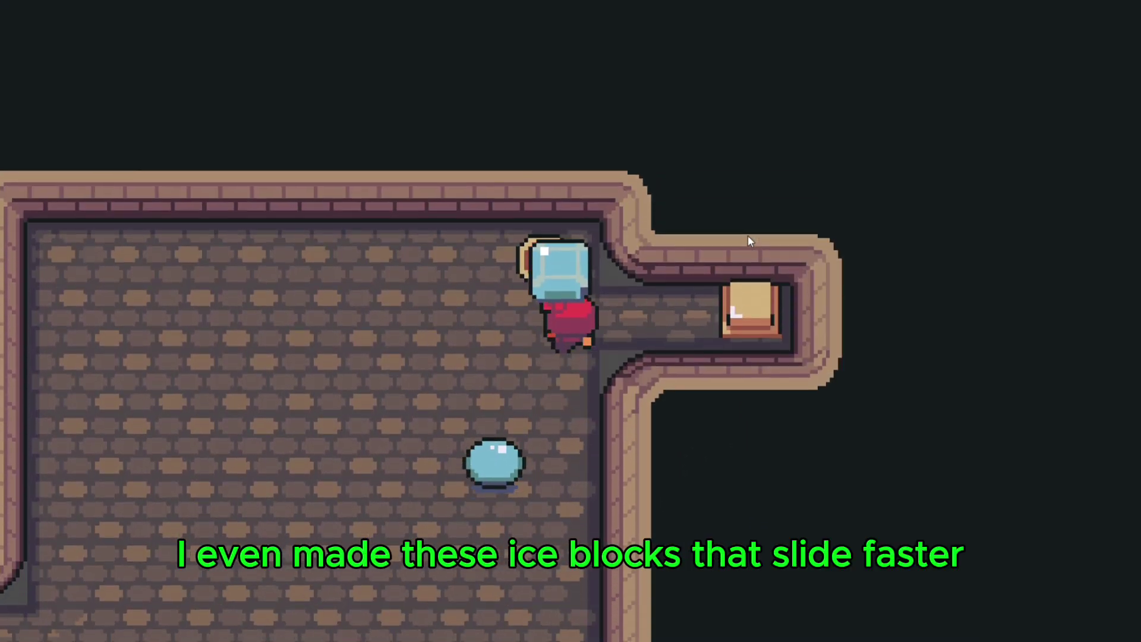
- Walk the player back to the dungeon's central room and head north toward the boss room passage
key(Right)
key(Left)
key(Left)
key(Down)
key(Down)
key(Up)
key(Down)
key(Down)
key(Left)
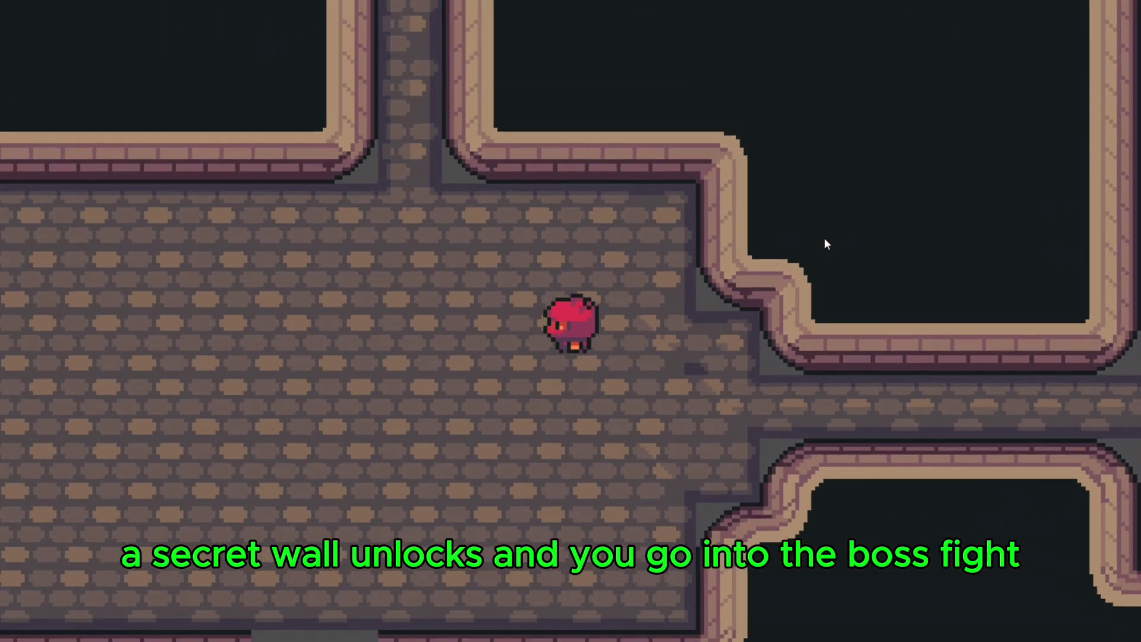
key(Up)
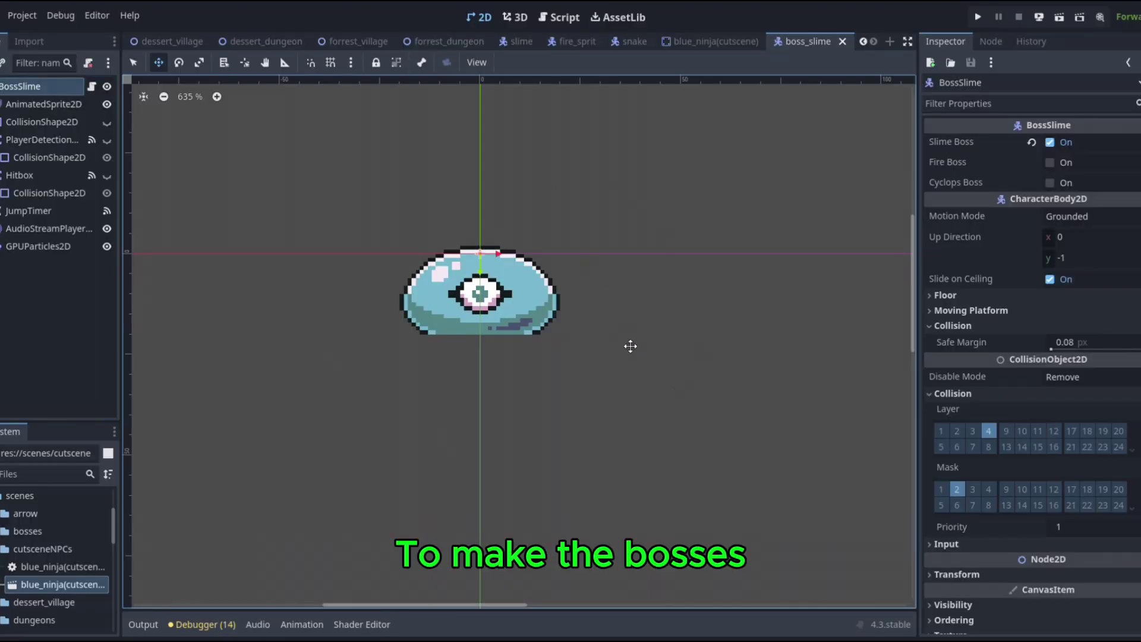
- Open the script attached to the BossSlime node and read through its code
click(90, 87)
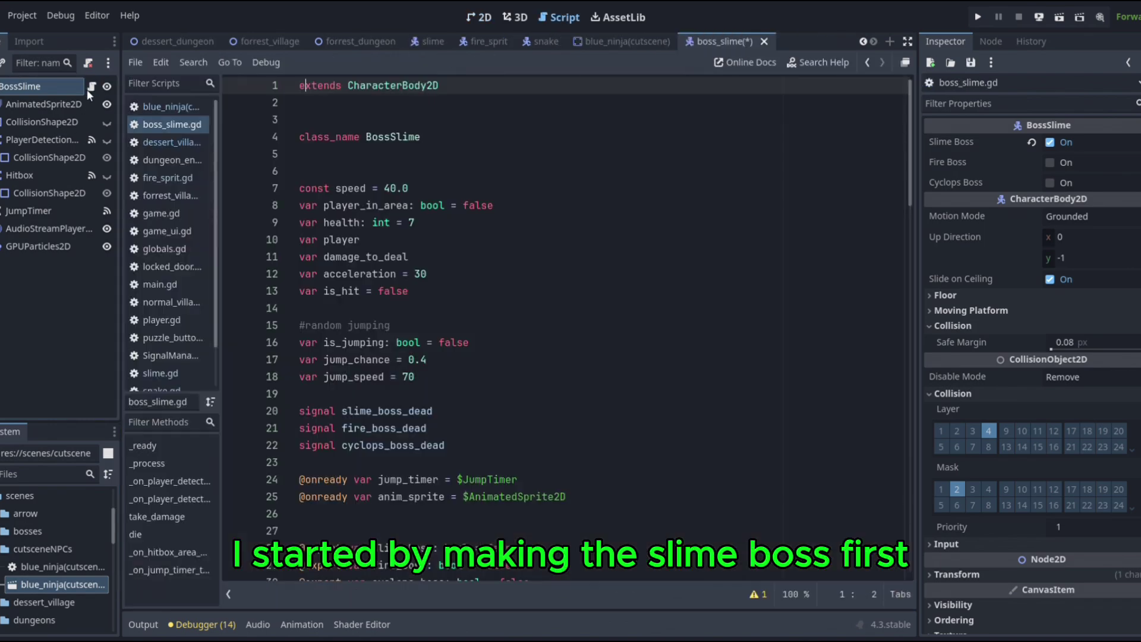
scroll(429, 140, down, 1)
scroll(429, 141, down, 7)
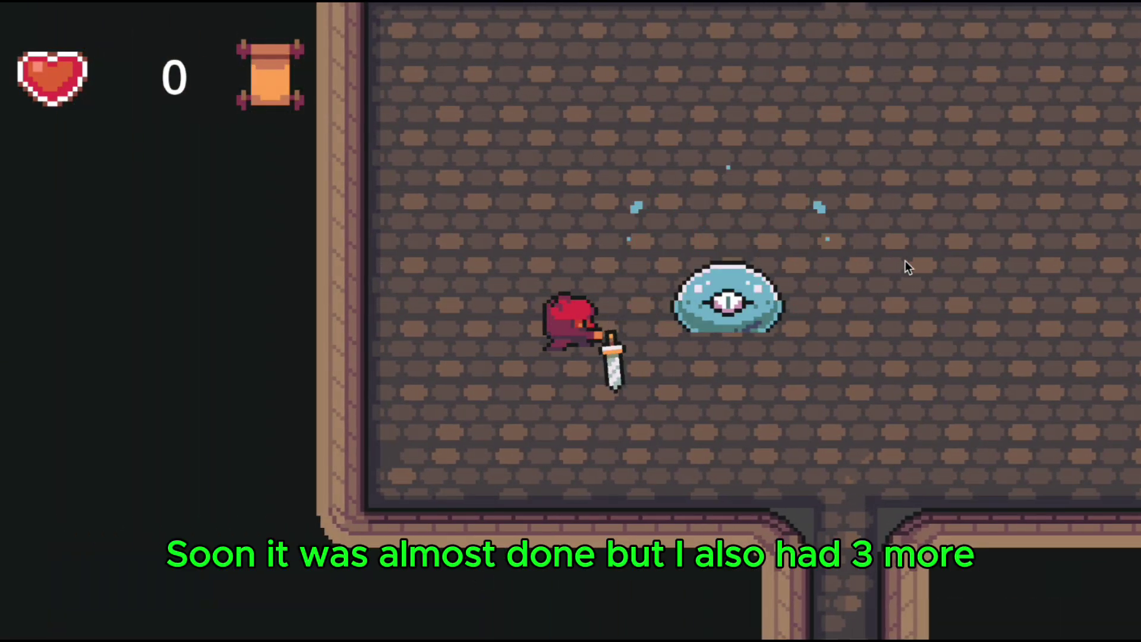
- Move the player left and up during the slime boss fight in the running game
key(a)
key(w)
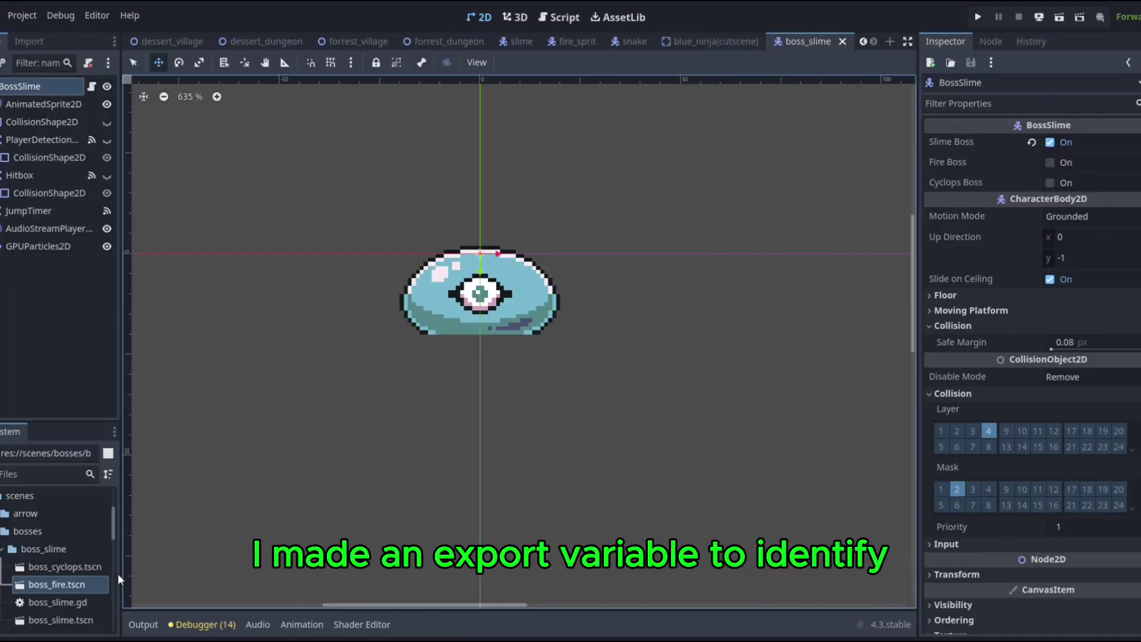
- Open the boss_fire.tscn and boss_cyclops.tscn scenes from the boss_slime folder to inspect the other bosses
double_click(69, 583)
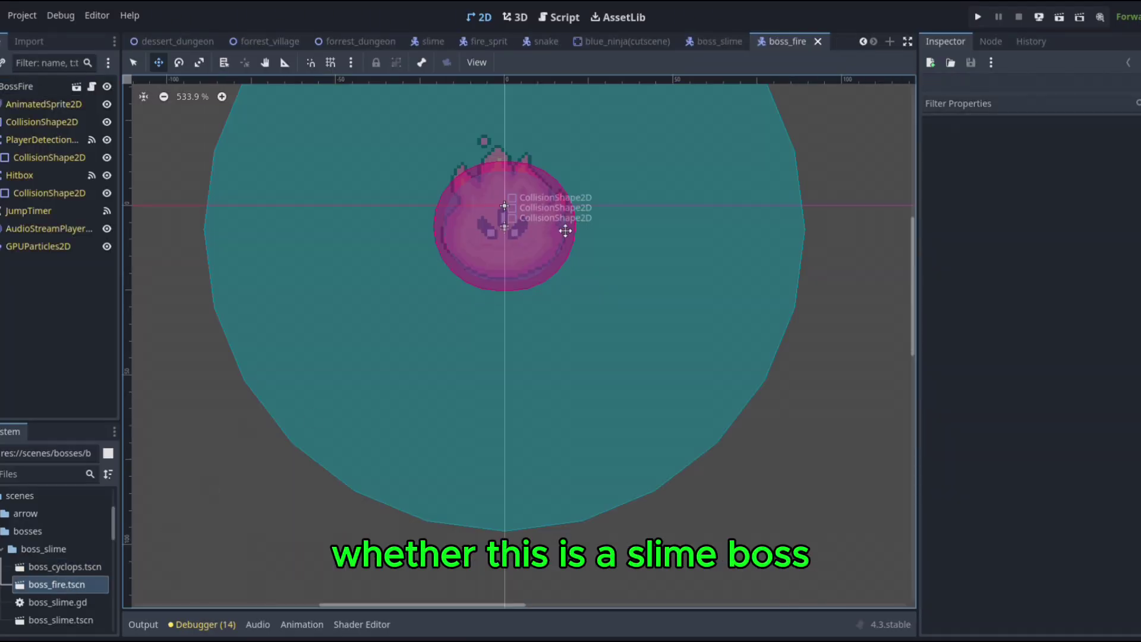
scroll(551, 357, down, 1)
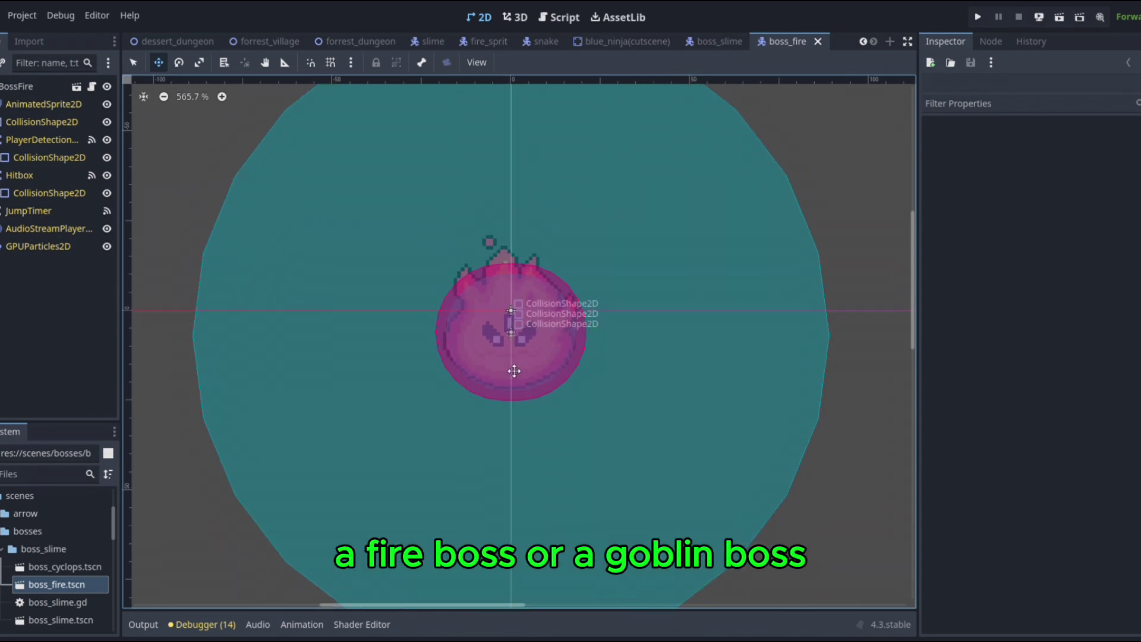
double_click(63, 566)
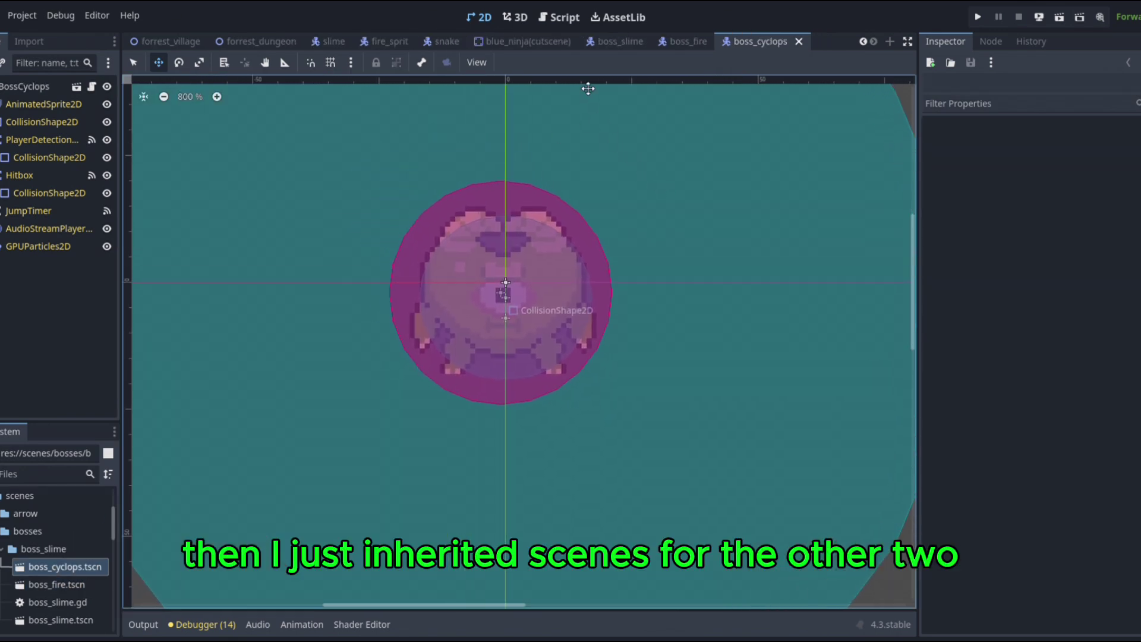
- Select the root node of the boss_cyclops scene
click(23, 87)
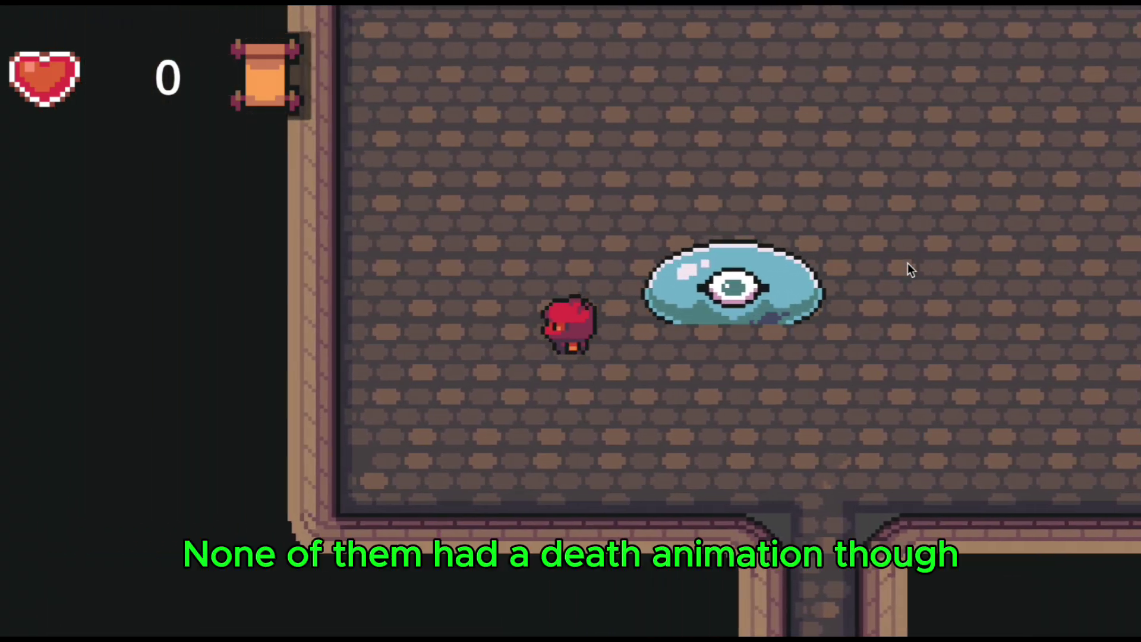
- Playtest the boss fights in the dungeon room, swinging the sword at the bosses and moving the player around them
click(907, 263)
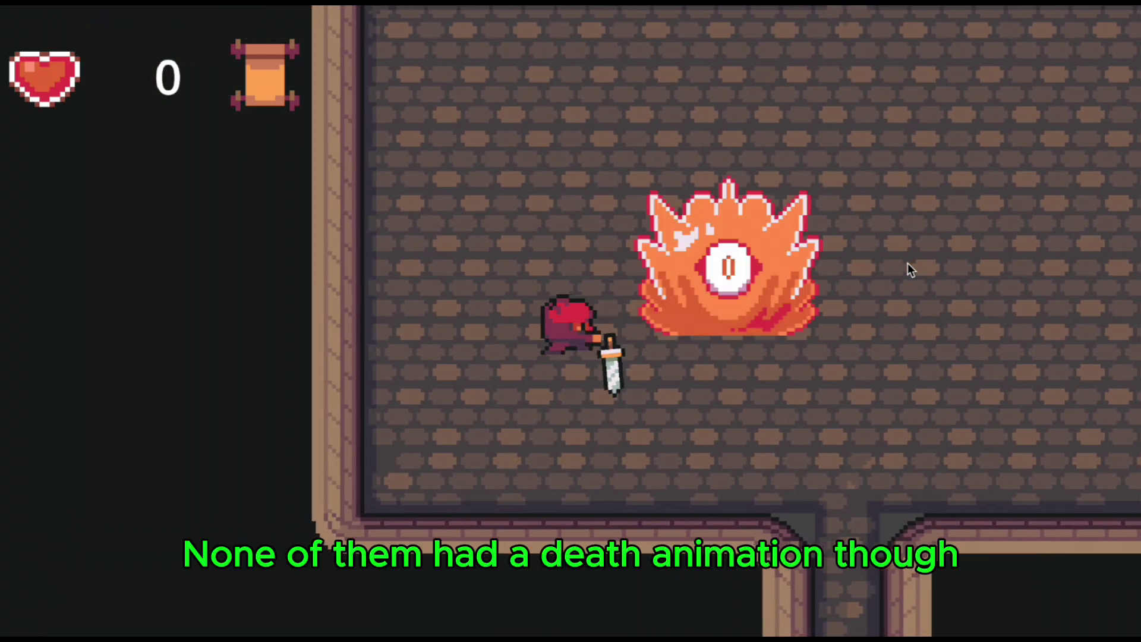
key(a)
key(d)
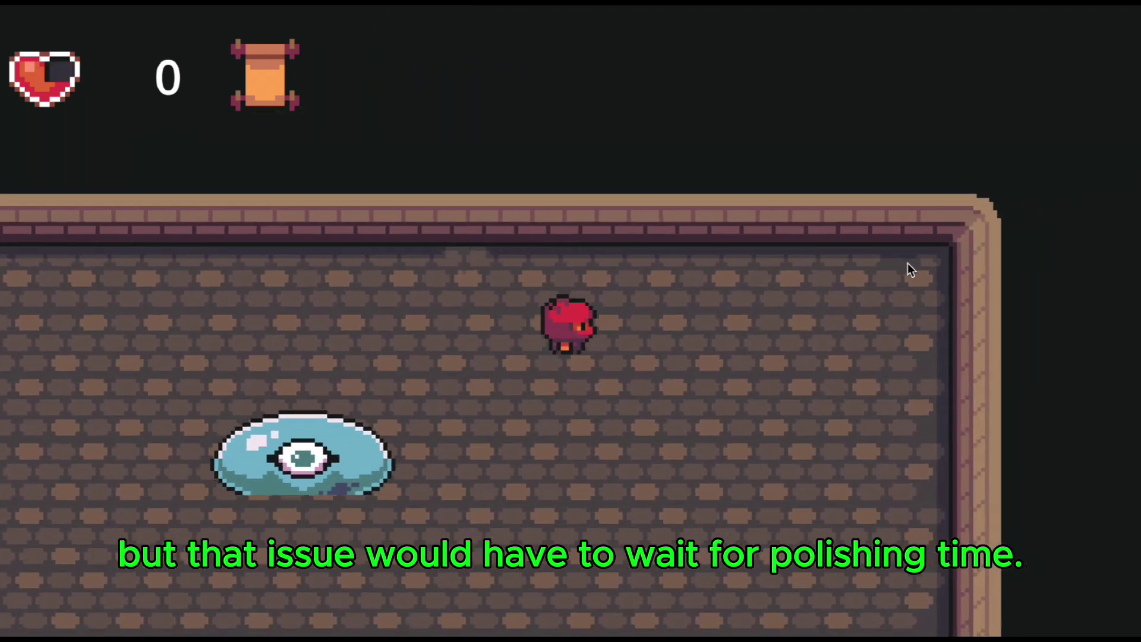
key(s)
click(907, 263)
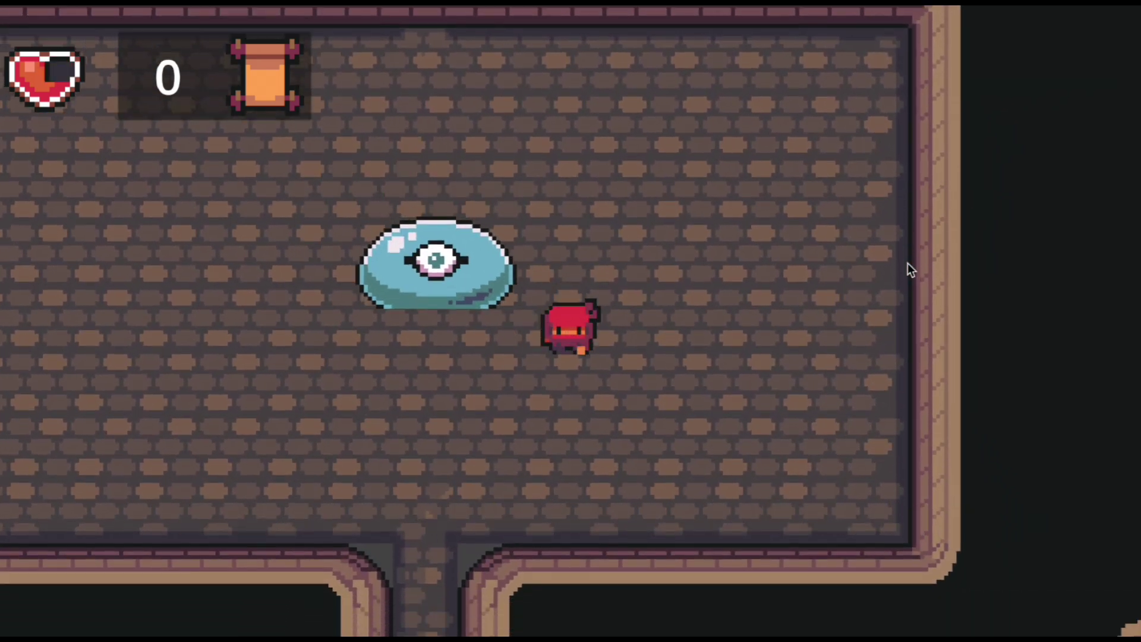
key(s)
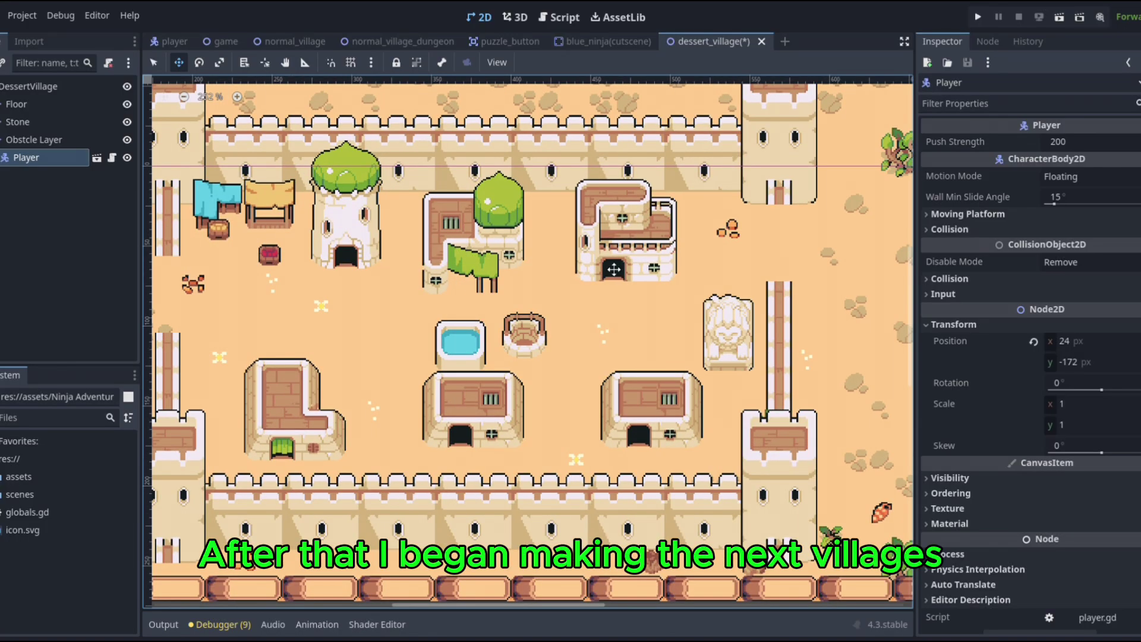
- Examine the dessert_village scene's walls, buildings, pool and surrounding desert props
scroll(614, 269, down, 4)
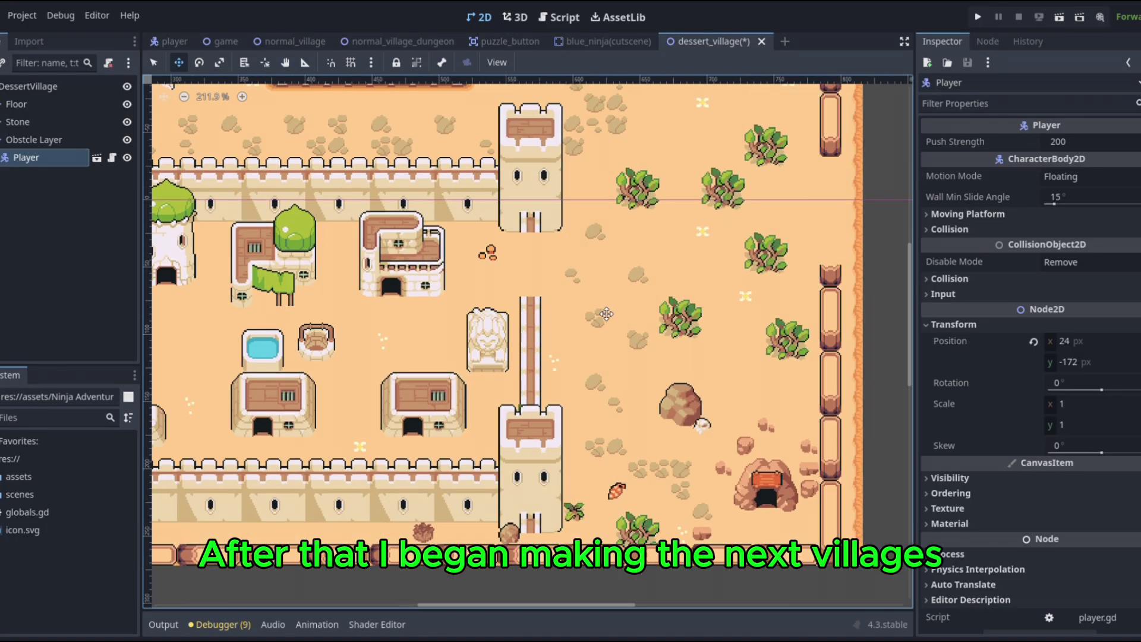
scroll(514, 212, up, 3)
scroll(631, 506, up, 5)
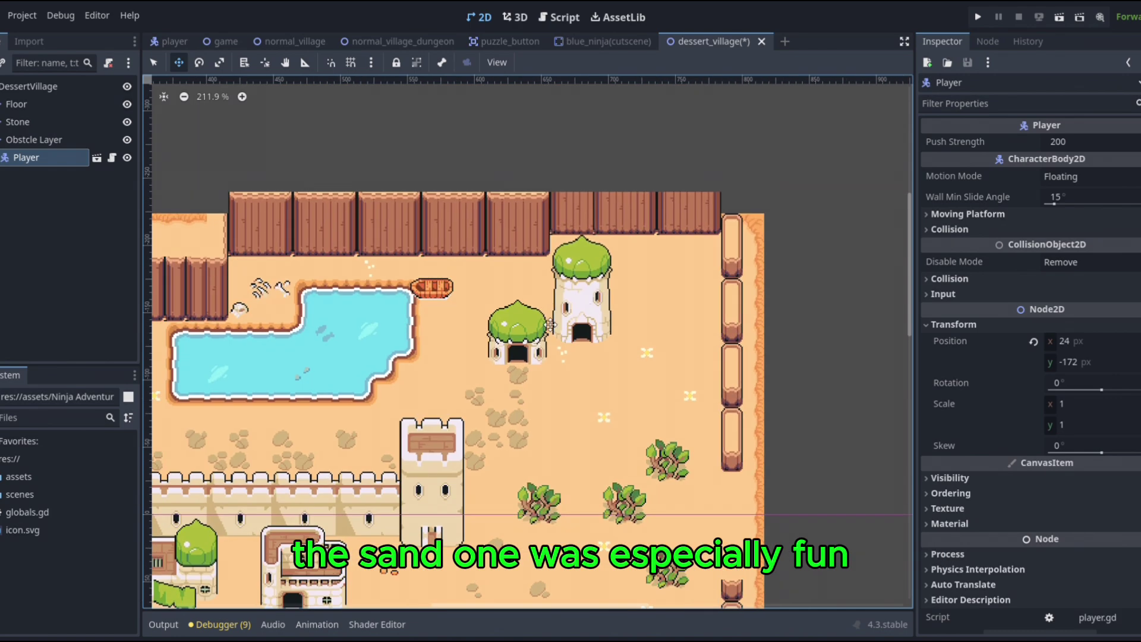
scroll(657, 281, up, 3)
scroll(363, 495, down, 4)
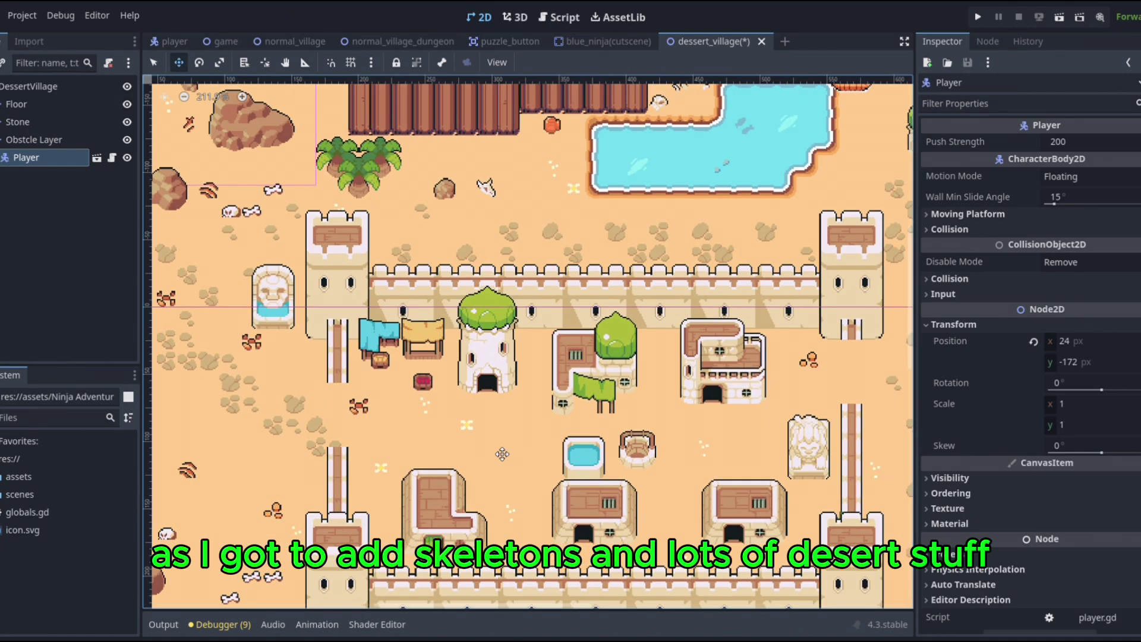
scroll(536, 295, up, 6)
scroll(536, 295, down, 2)
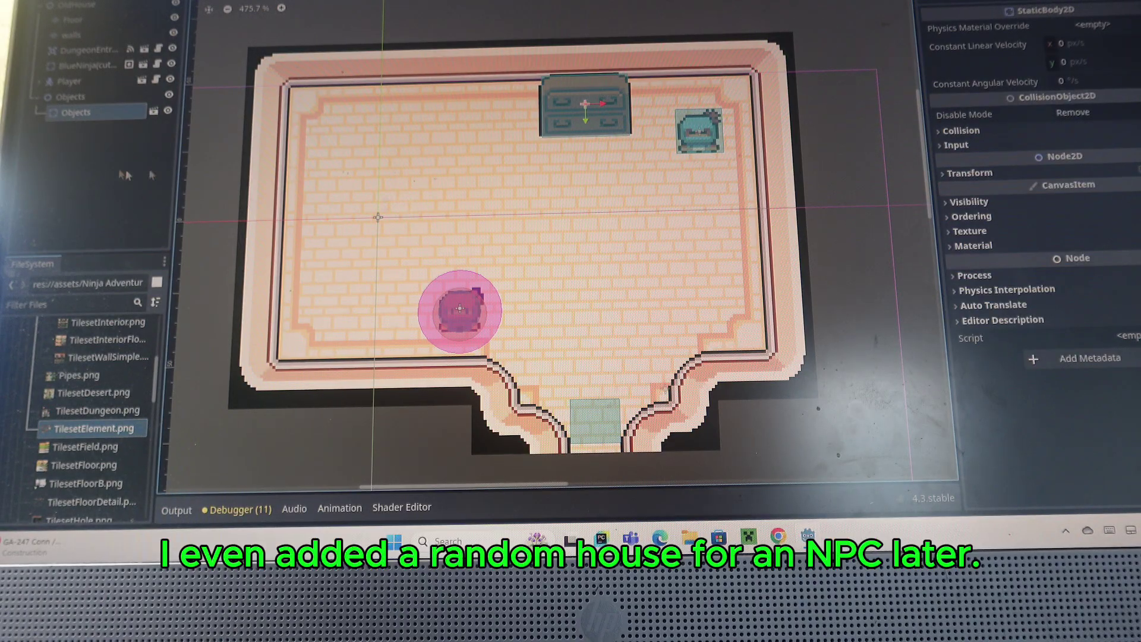
- Select the upper Objects node in the house scene and search the project's scenes for "aban"
click(71, 97)
key(ctrl+shift+o)
text(aban)
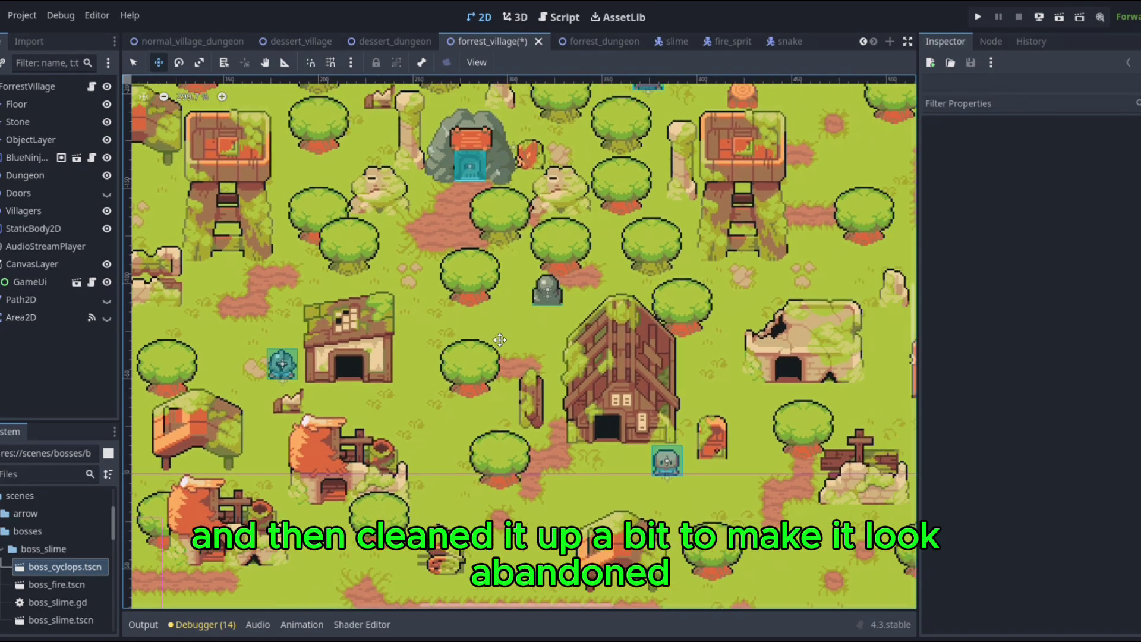
- Examine the abandoned houses, watchtowers and trees in the forrest_village scene
middle_drag(500, 340, 594, 362)
scroll(594, 363, down, 2)
scroll(657, 369, up, 2)
scroll(657, 368, down, 1)
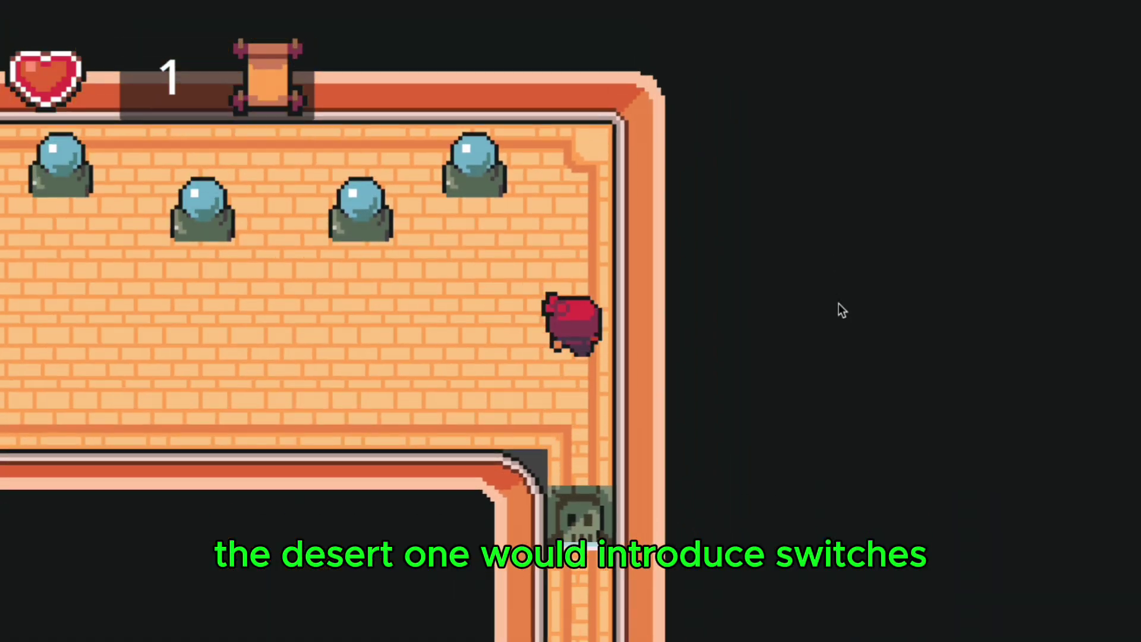
- Move west along the row of orb switches in the desert dungeon, toggling them toward the correct pattern
key(Left)
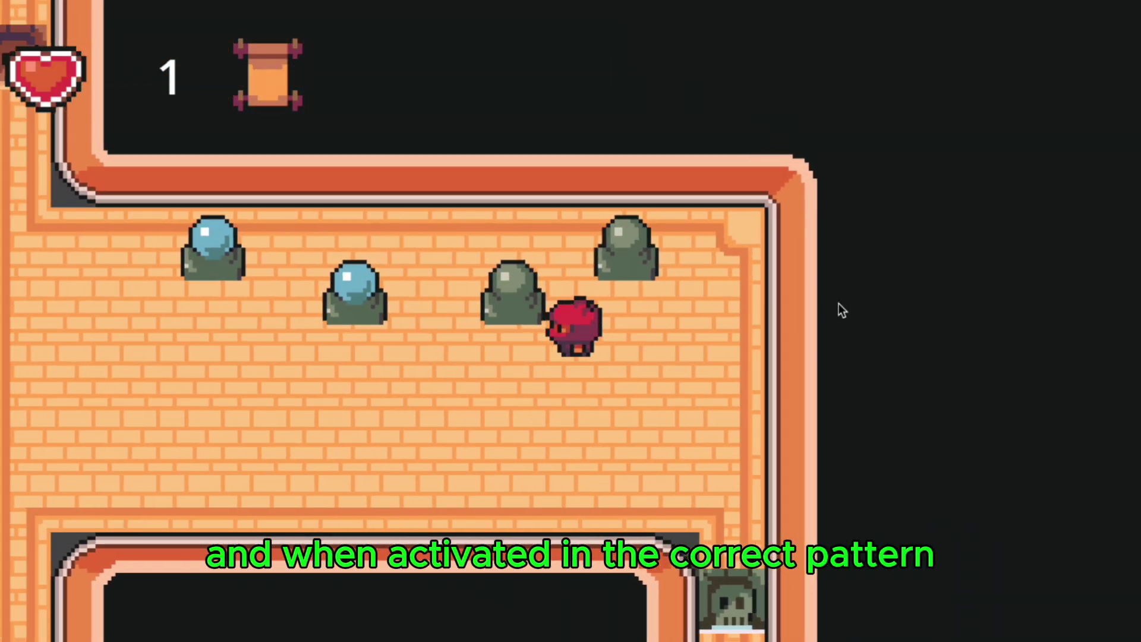
key(Left)
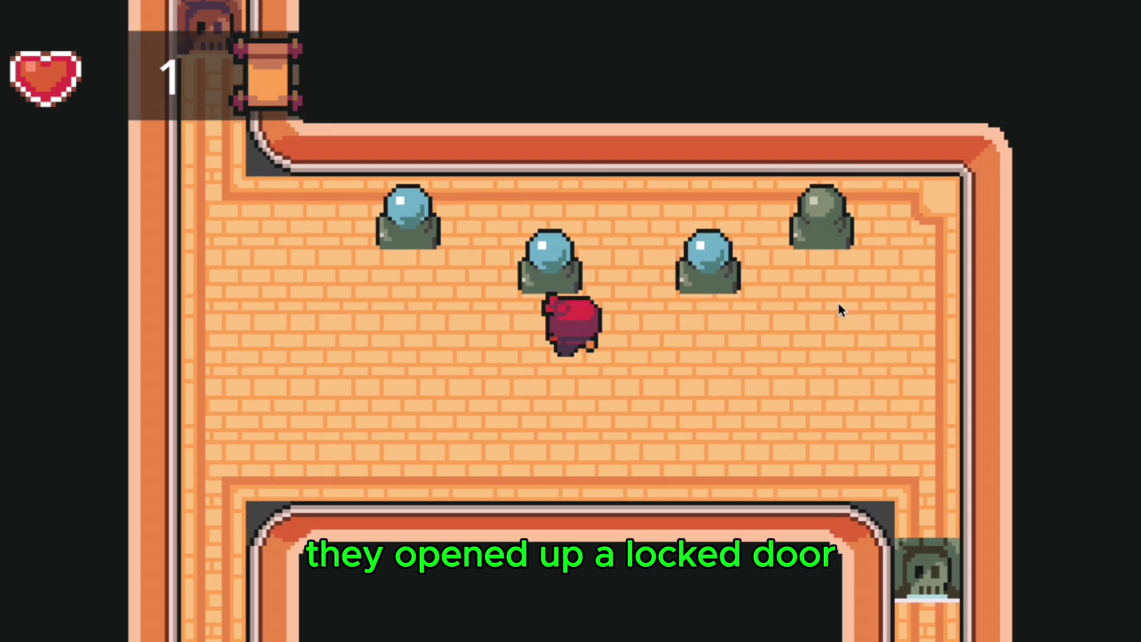
key(Right)
- Walk south down the side passage to the stairs and attack the fire boss in its room
key(Down)
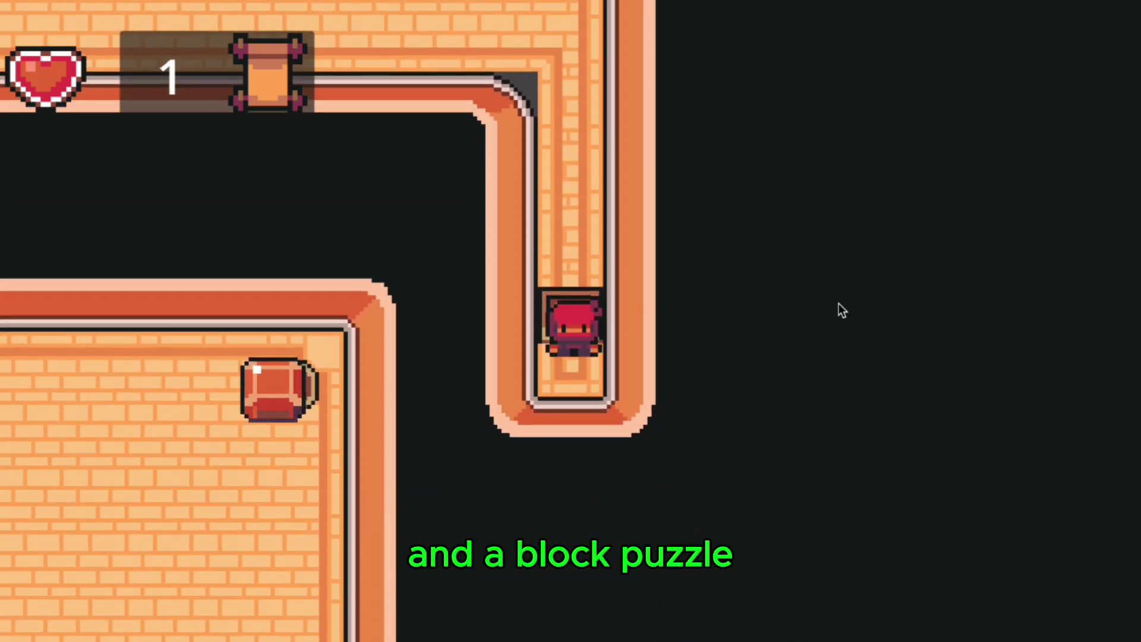
key(Up)
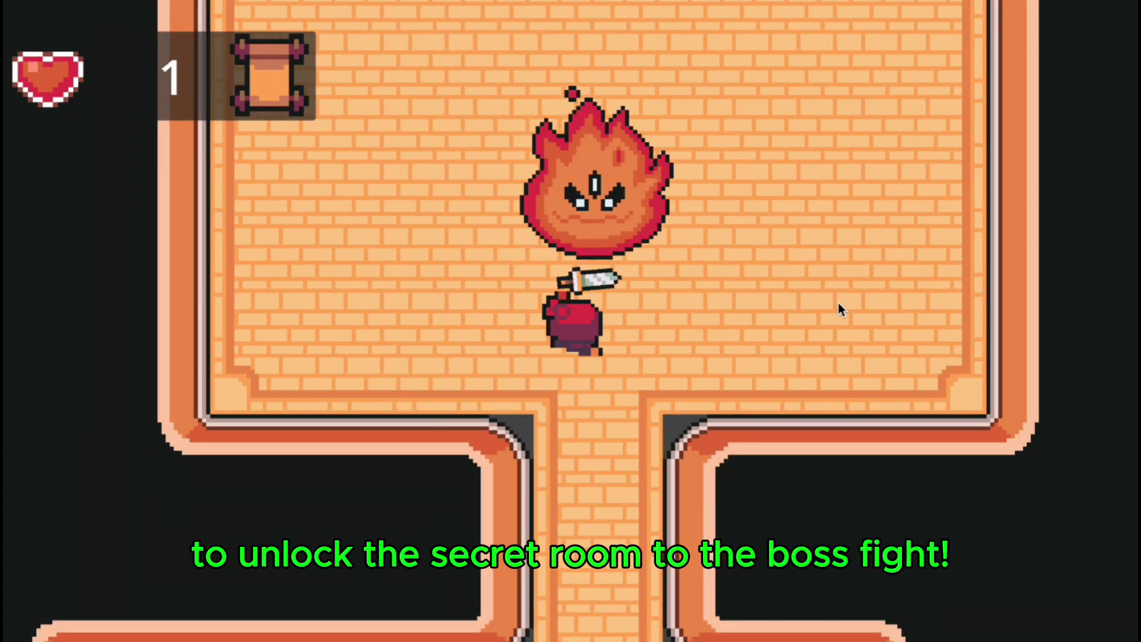
key(Left)
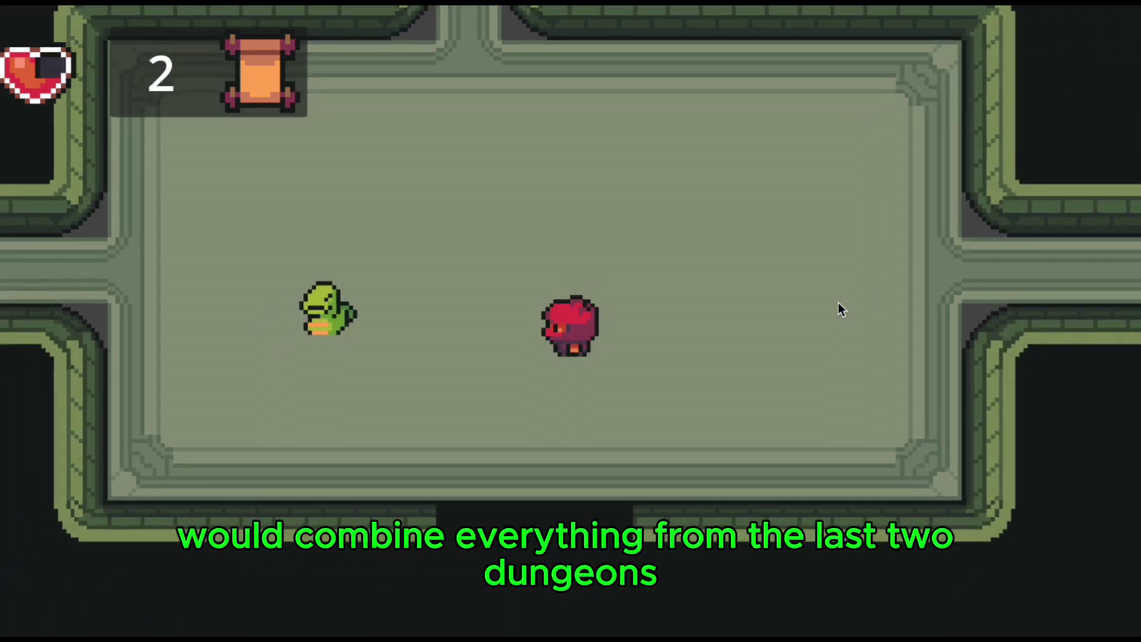
- Attack toward the snake in the forest dungeon's central room and walk east onto the spike tiles
key(space)
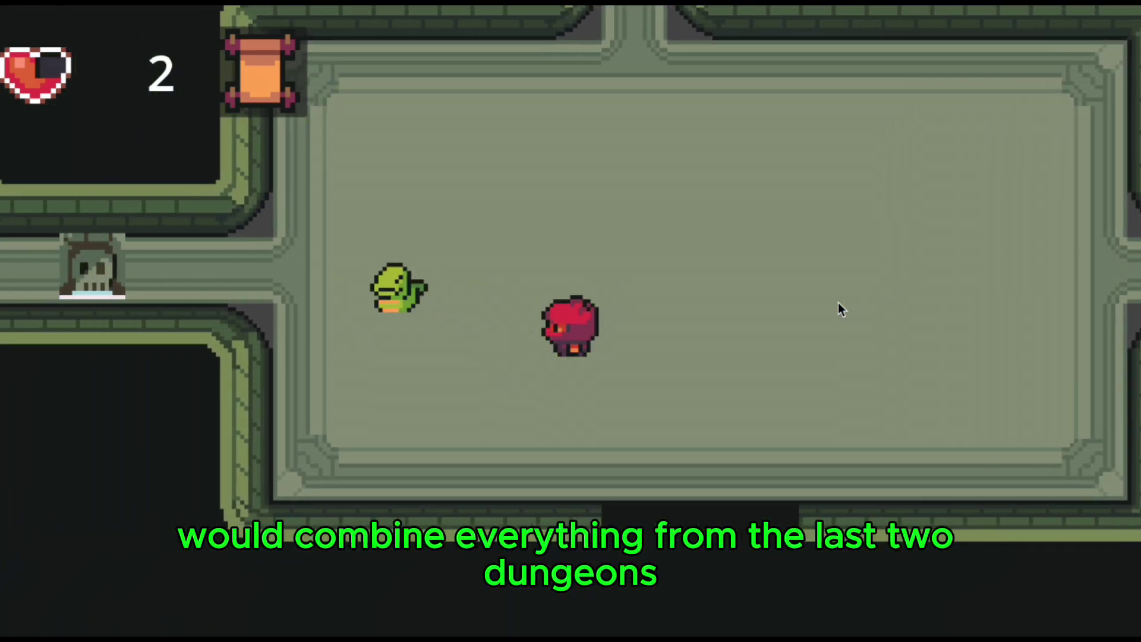
key(space)
key(Right)
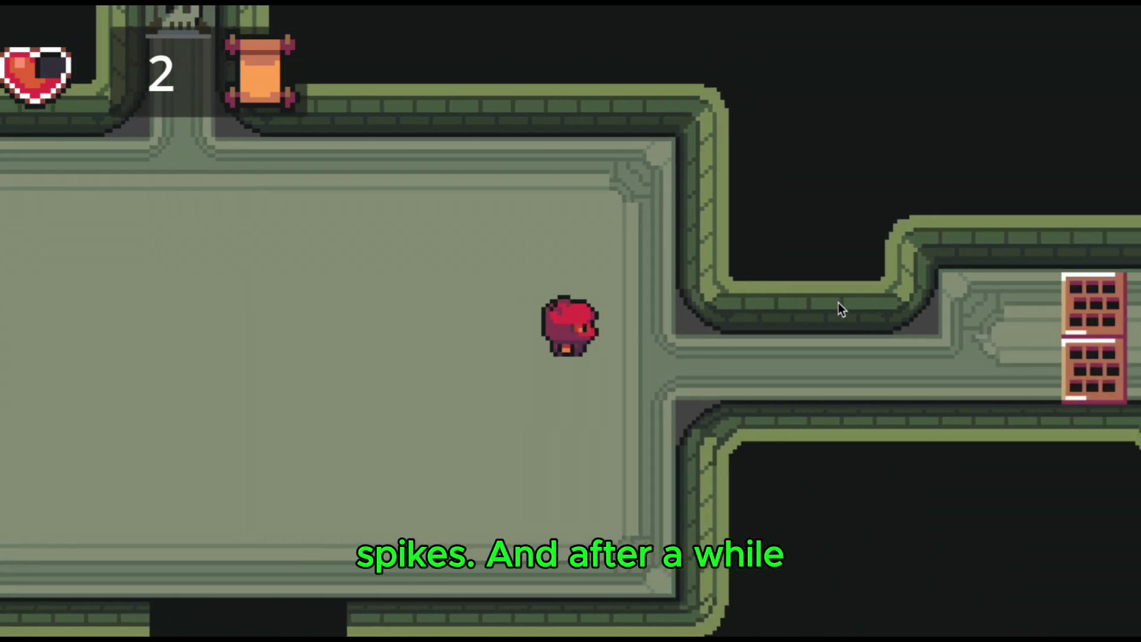
key(Right)
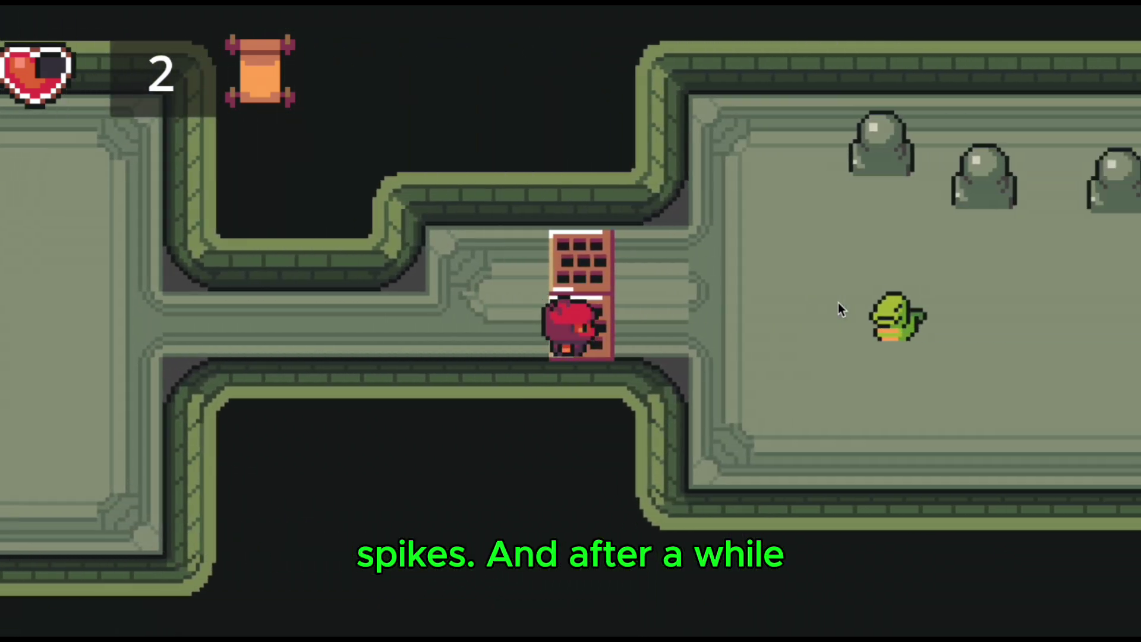
- Retreat from the spikes, cross them while lowered and attack the snake in the switch room with the sword
key(Left)
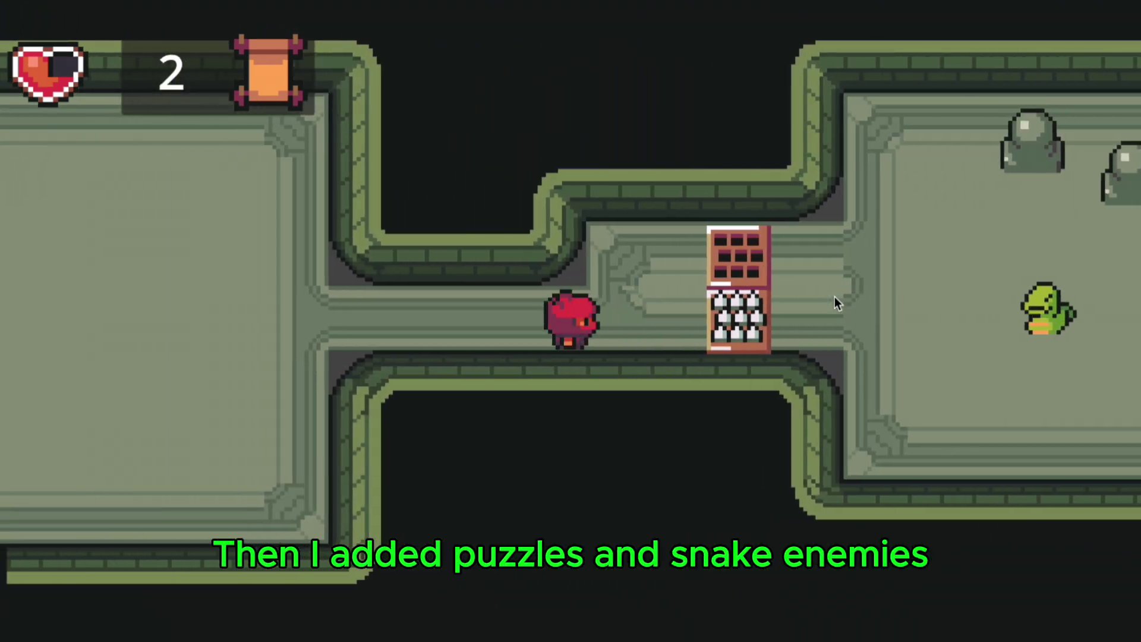
key(space)
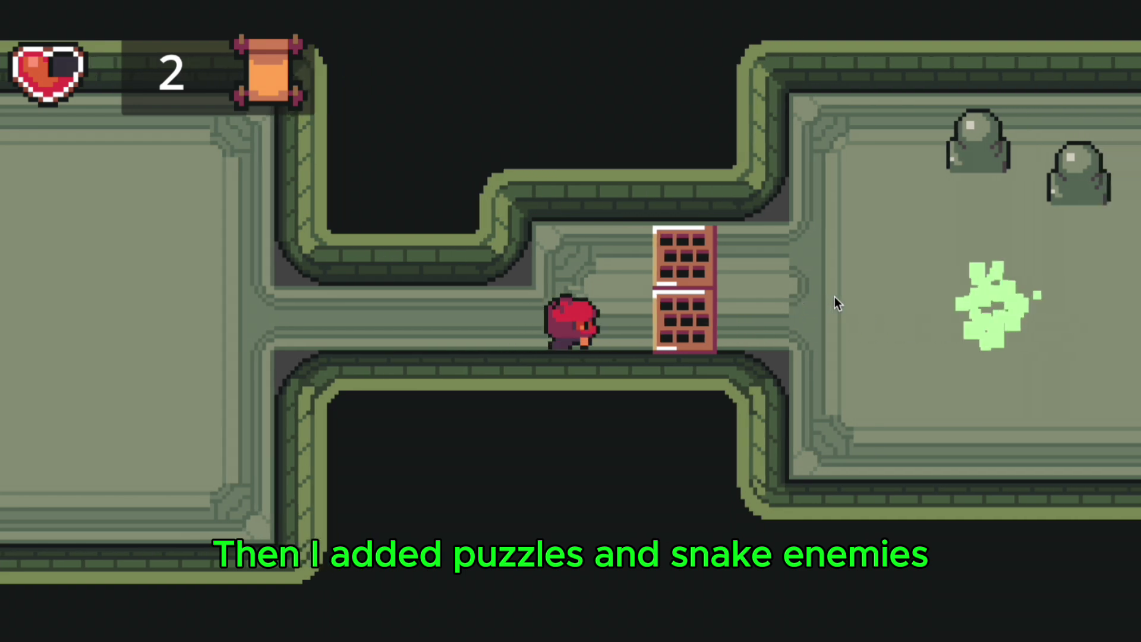
key(Right)
key(space)
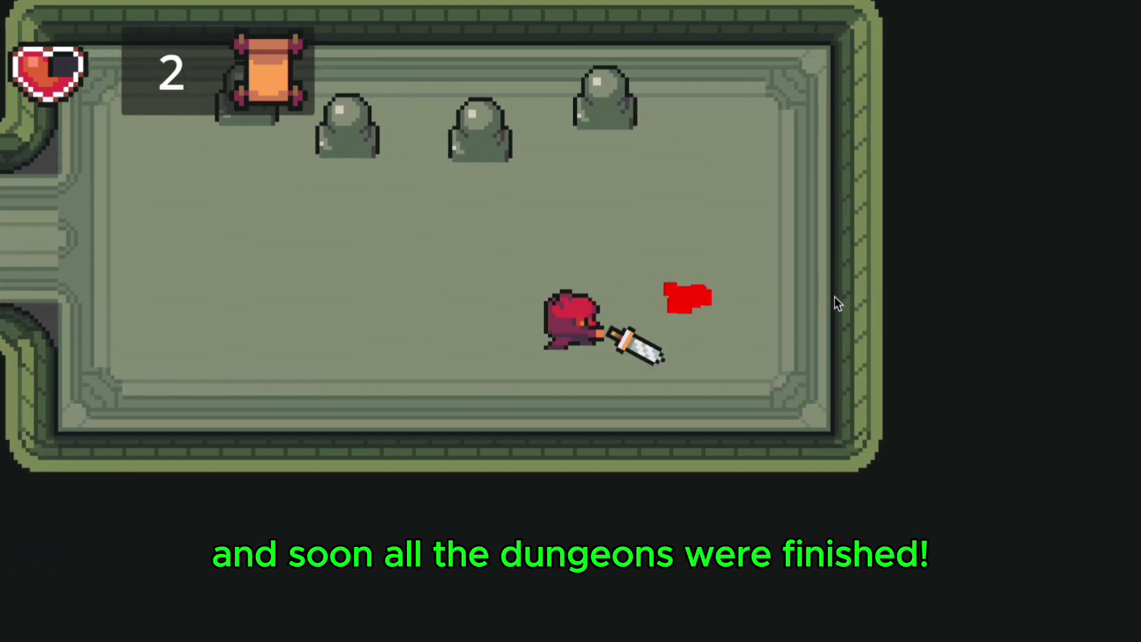
- Walk the player back to the row of stone orb switches and interact with them in the forest dungeon
key(Left)
key(Up)
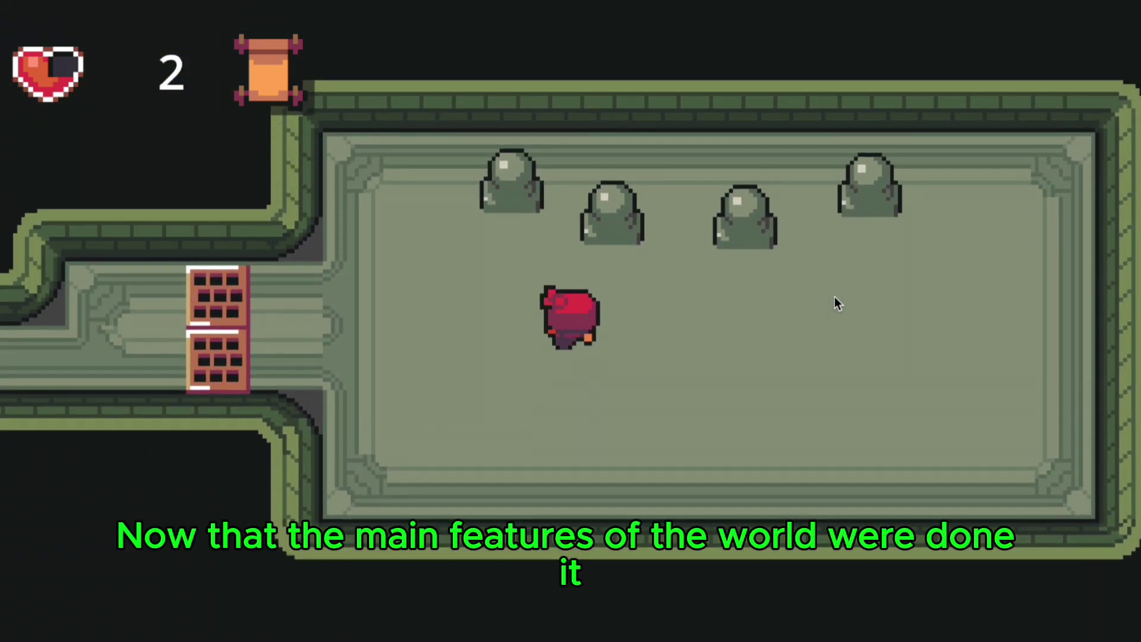
key(Right)
key(Up)
key(space)
key(Right)
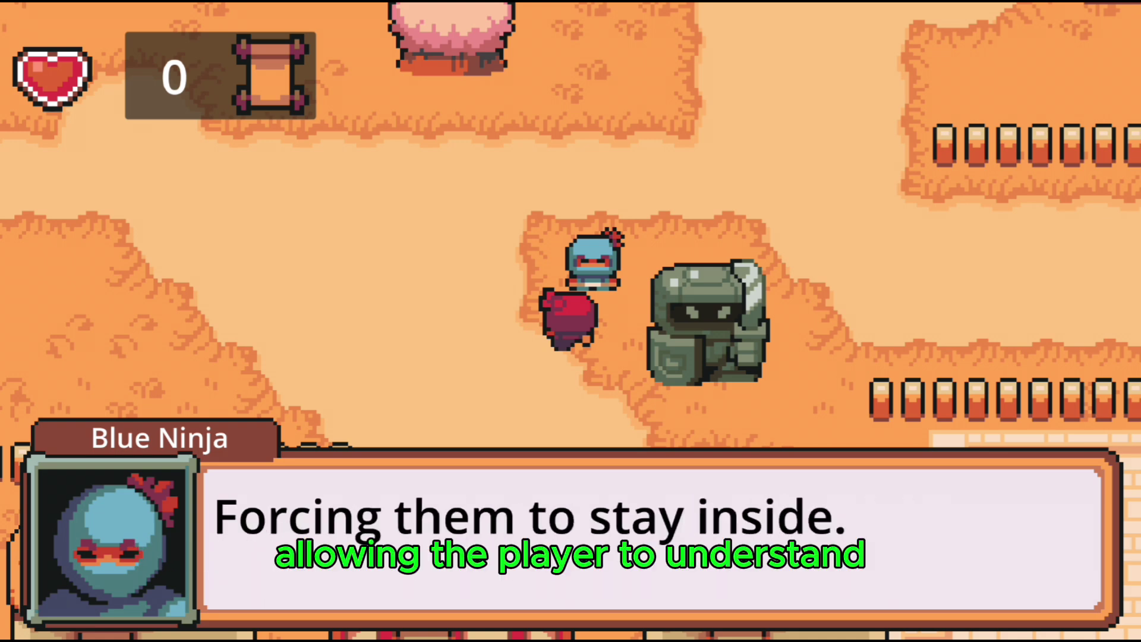
- Finish the Blue Ninja's dialogue beside the statue and walk south away from him
key(space)
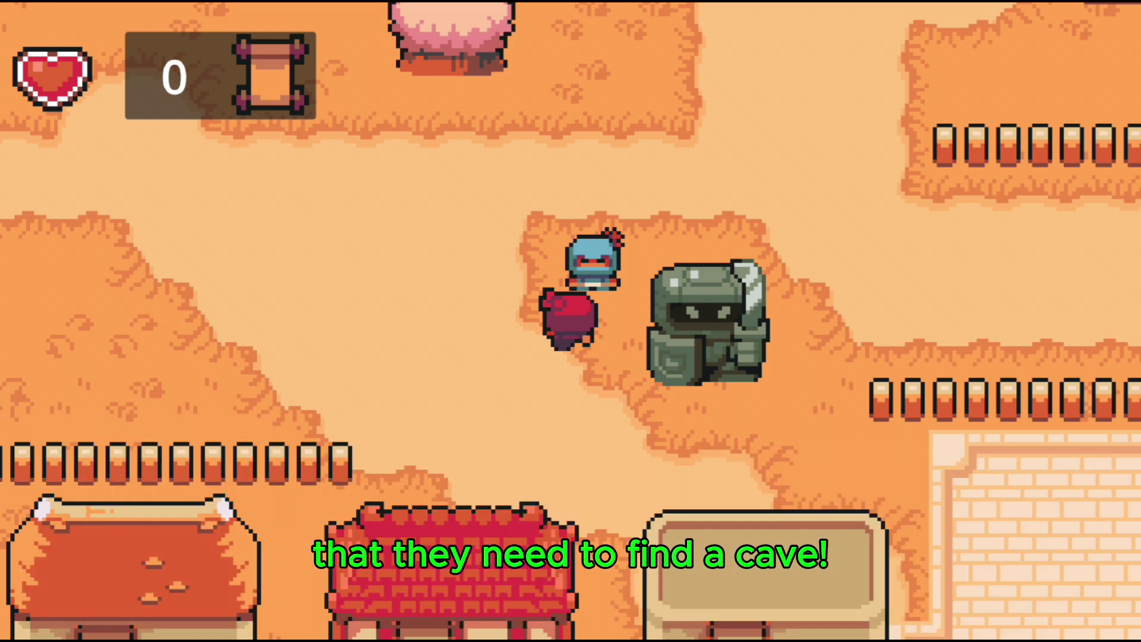
key(Down)
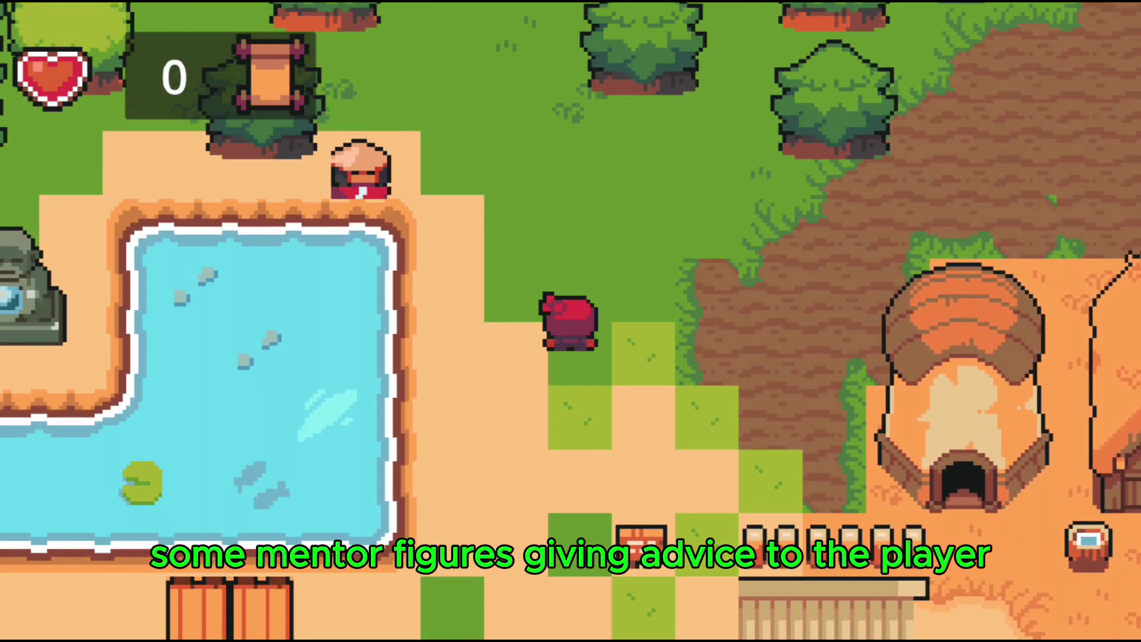
- Walk up to the Old Samurai by the pond, talk to him and advance through his dialogue
key(Up)
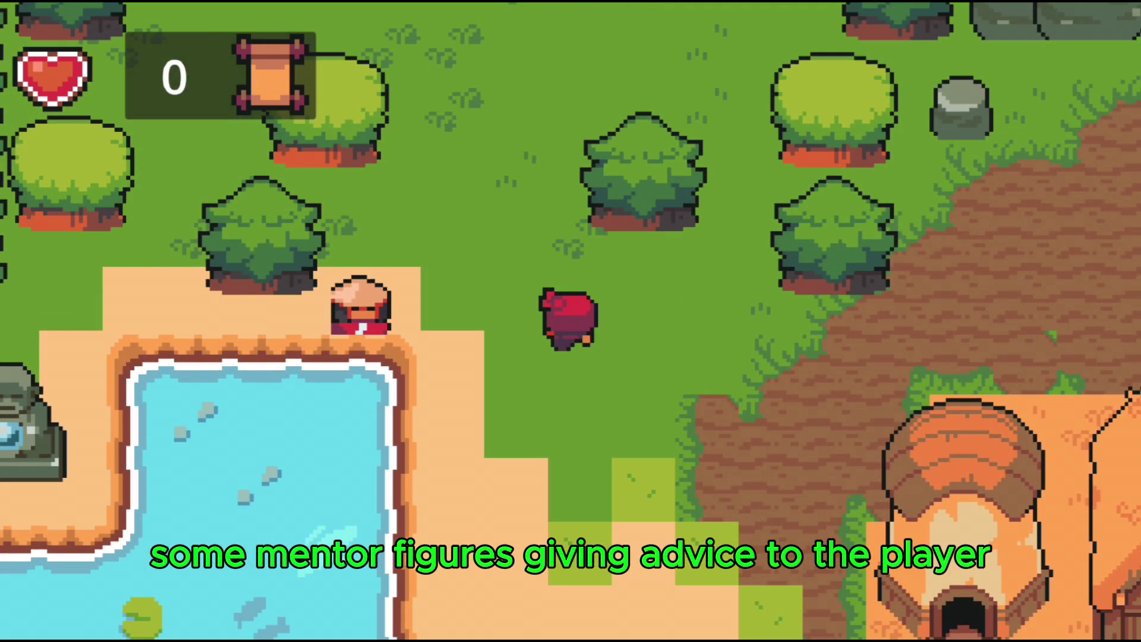
key(Left)
key(space)
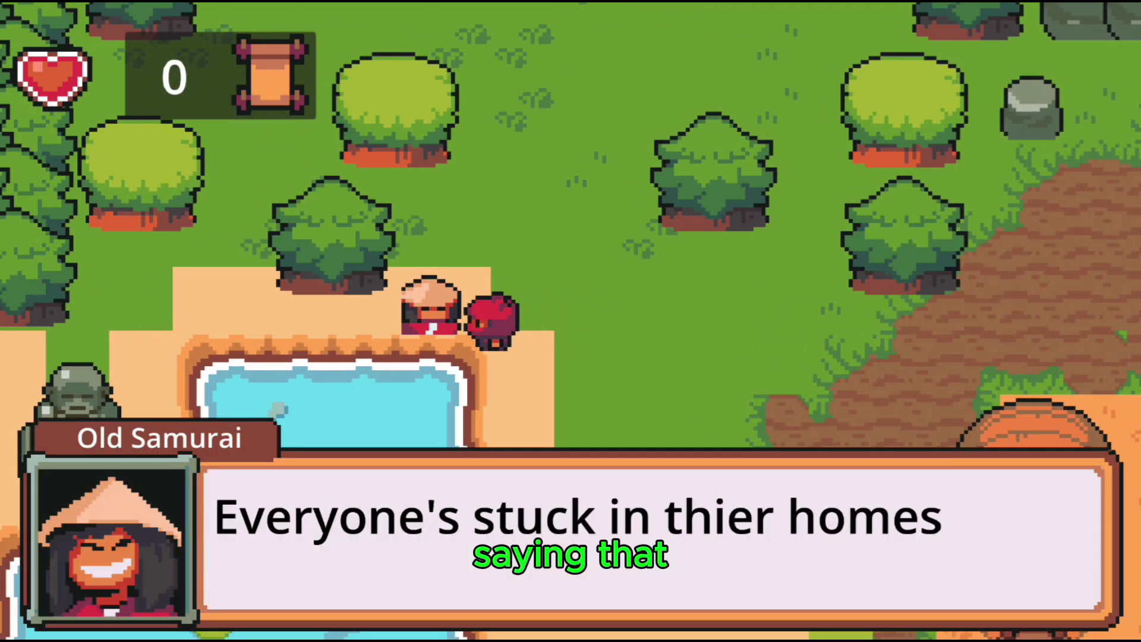
key(space)
key(space)
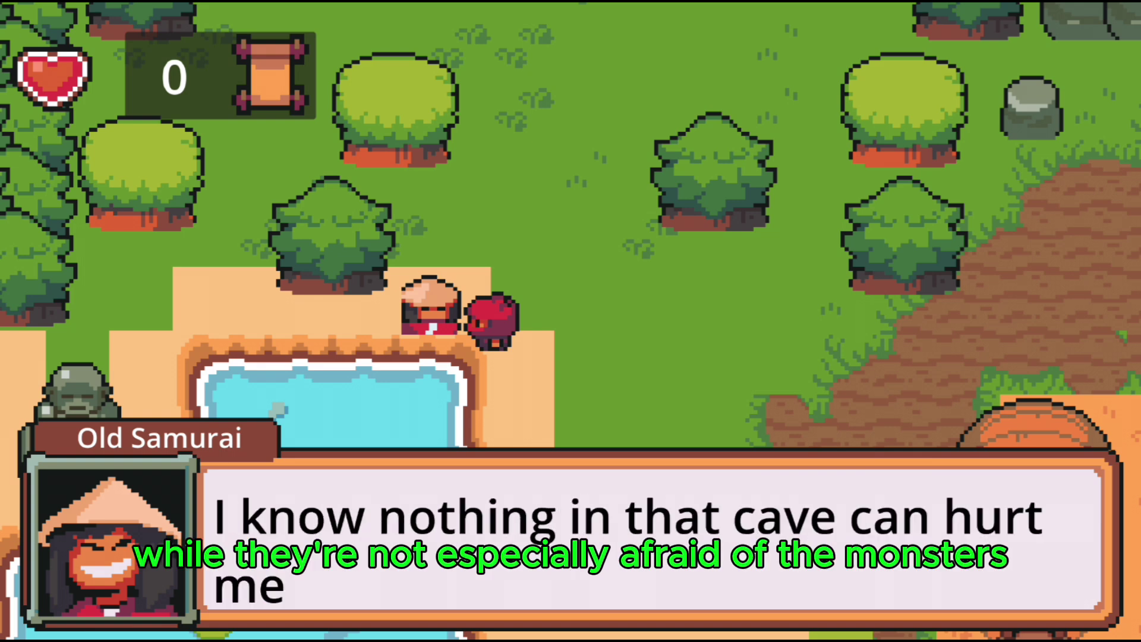
key(space)
key(space)
key(space)
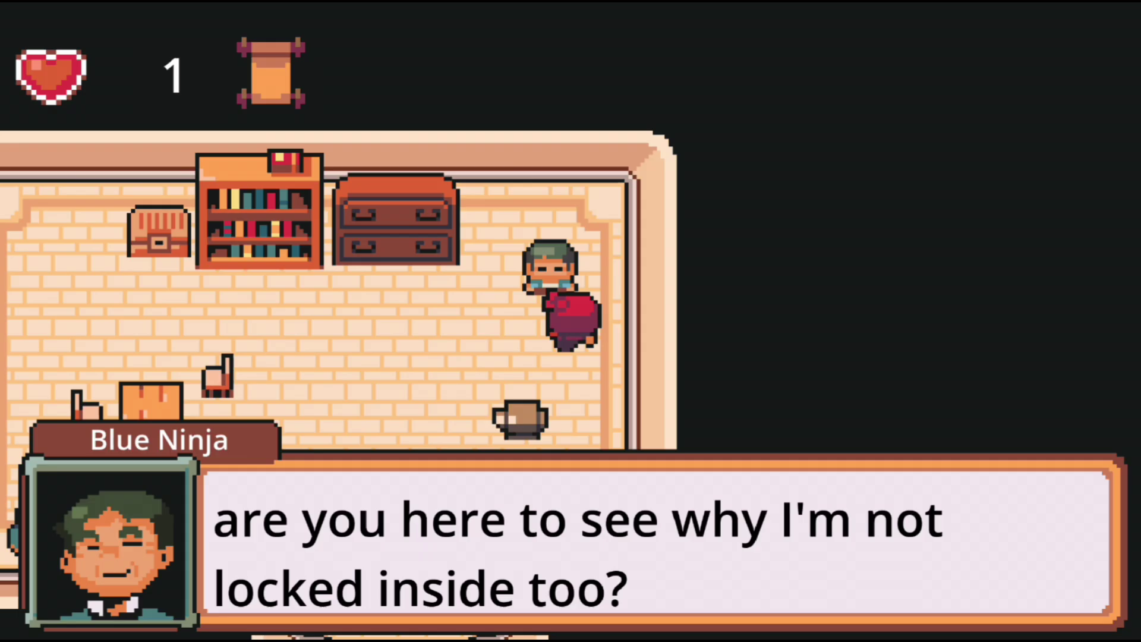
- Advance through the dialogue of the green-haired character inside the furnished house
key(space)
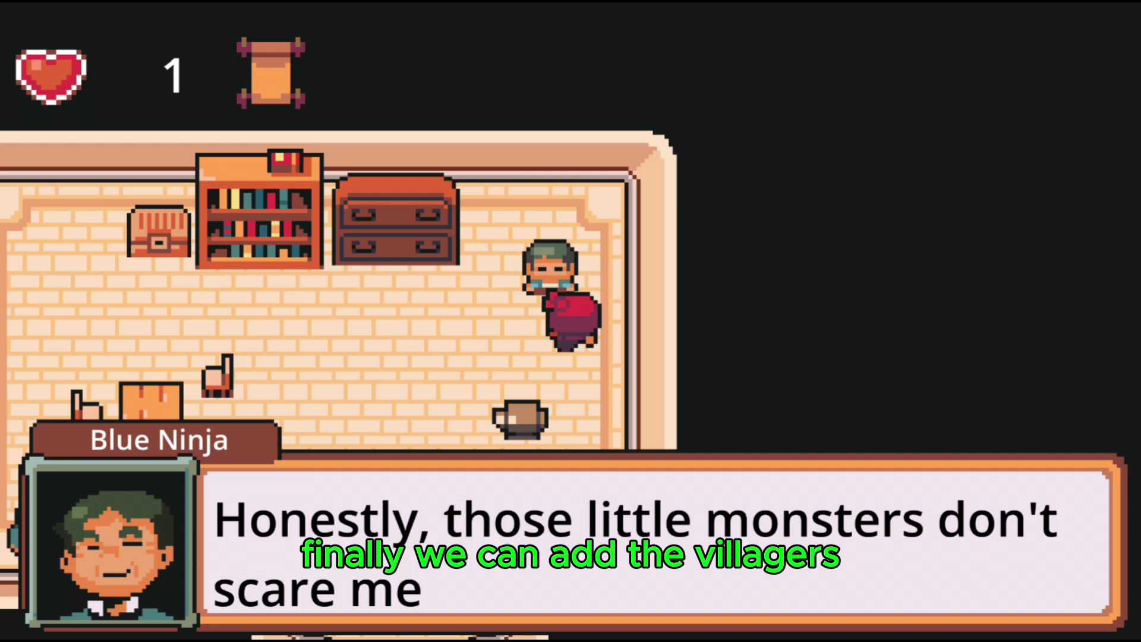
key(space)
key(space)
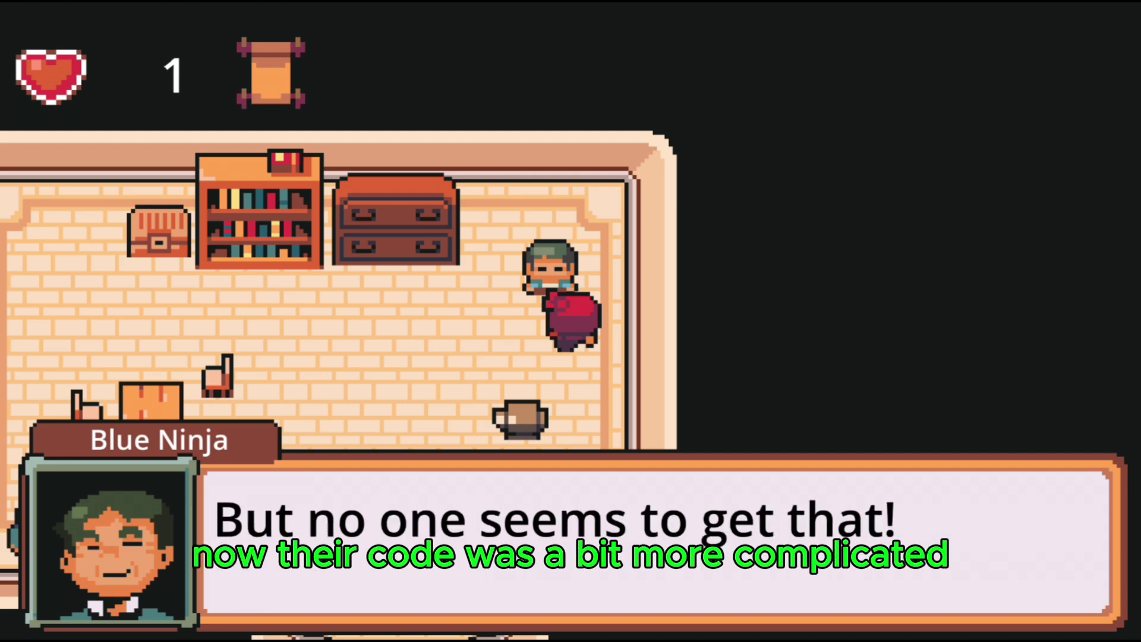
key(space)
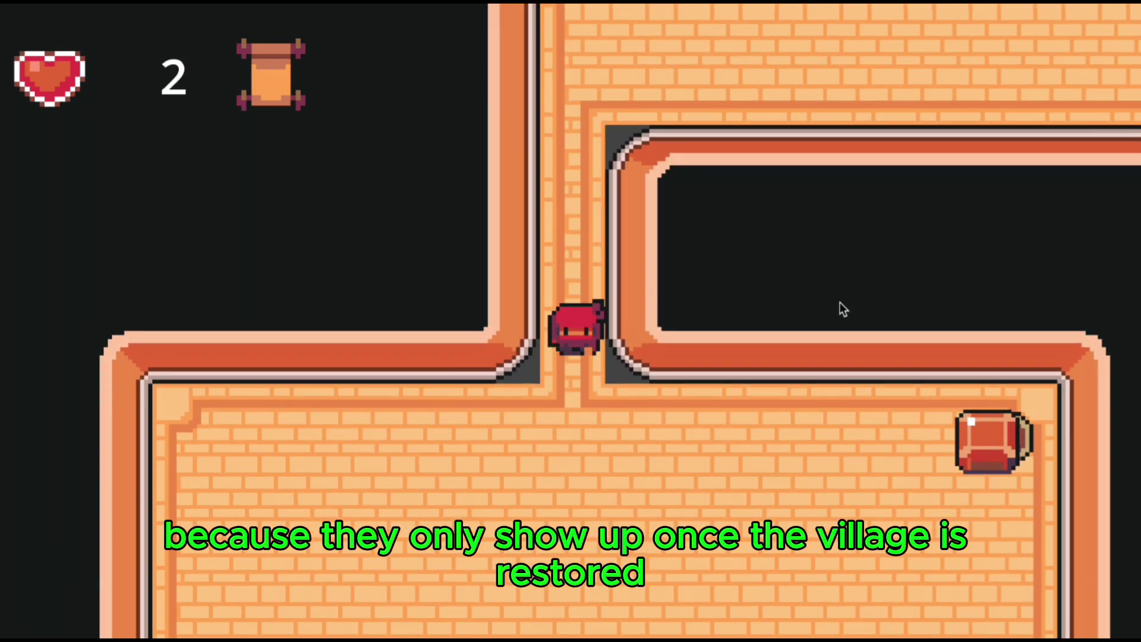
- Leave the desert dungeon and walk through the restored desert village to talk to the villager near the well
key(Down)
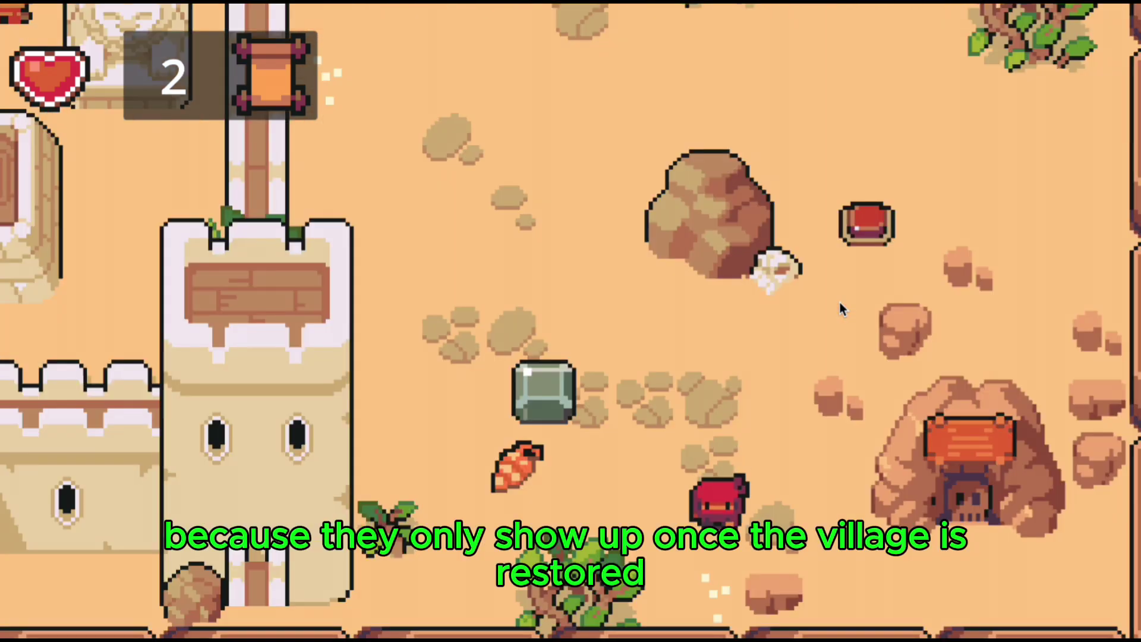
key(Up)
key(Left)
key(Up)
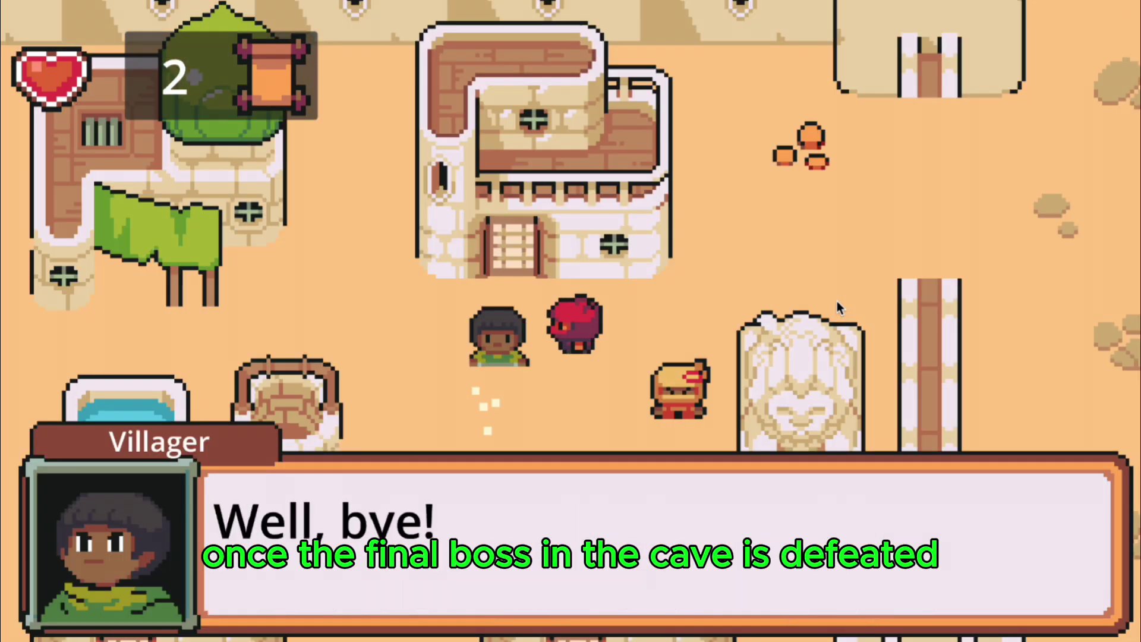
- Finish the villager's dialogue, walk west past the well and pool, and talk to the capped villager by the domed tower
key(space)
key(Down)
key(Left)
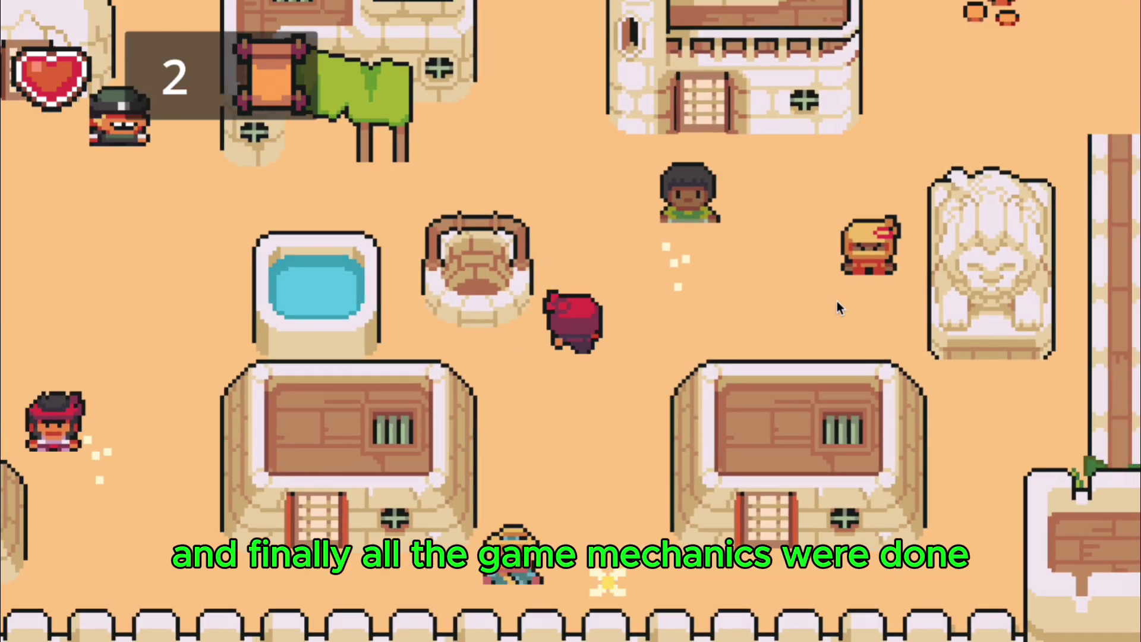
key(Up)
key(Left)
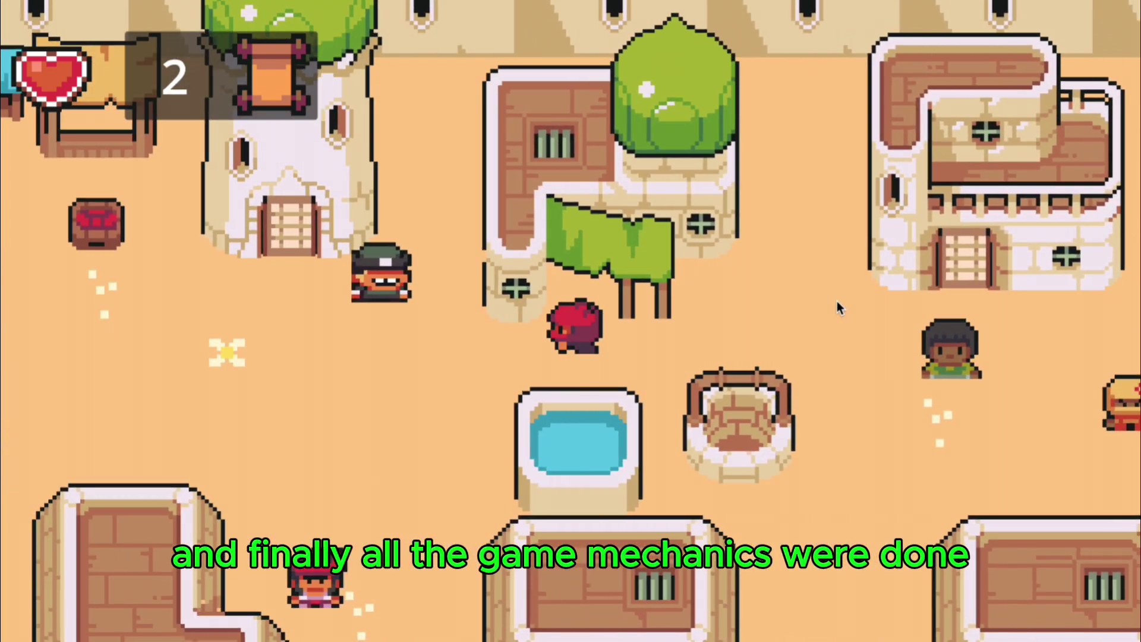
key(Left)
key(space)
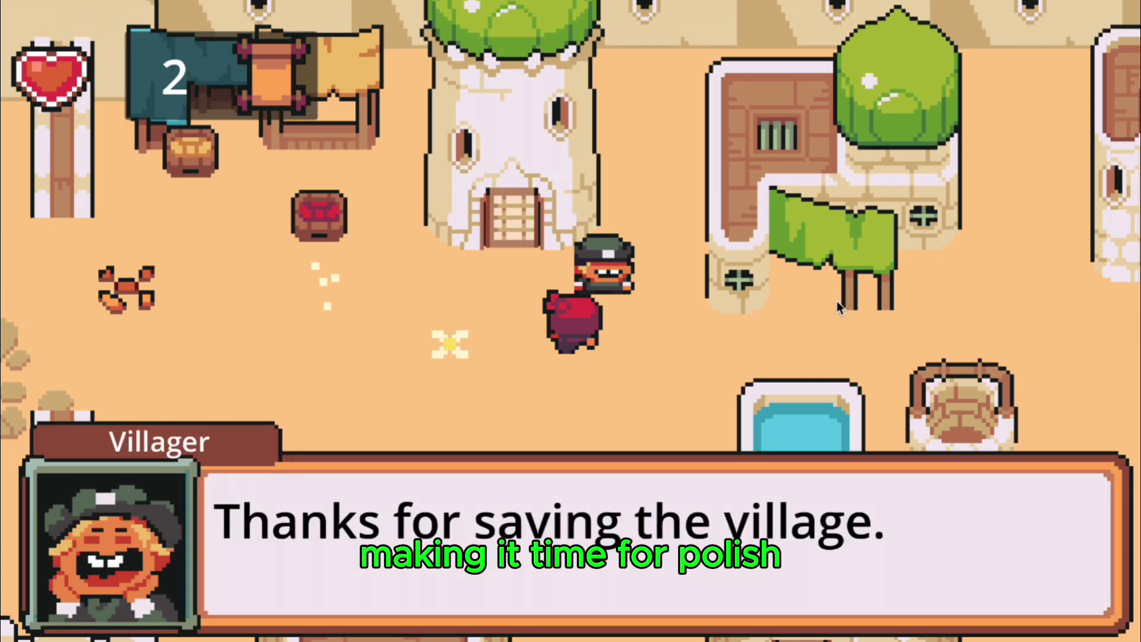
key(space)
key(Down)
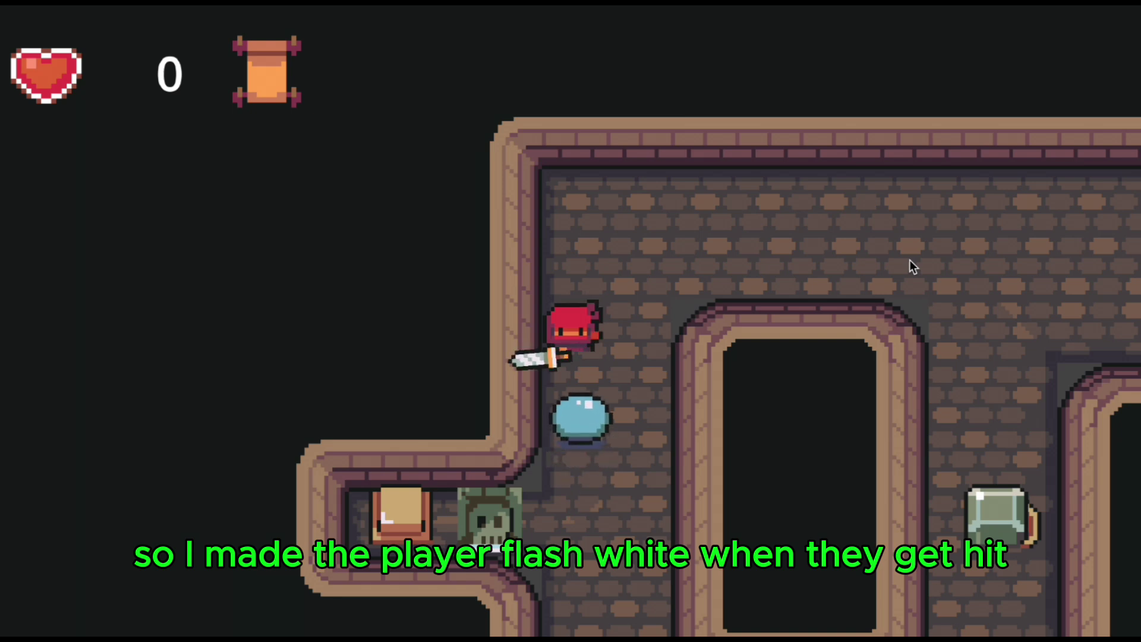
- Attack the blue slime in the brown dungeon and open the chest in the small northern room to collect its scroll
key(space)
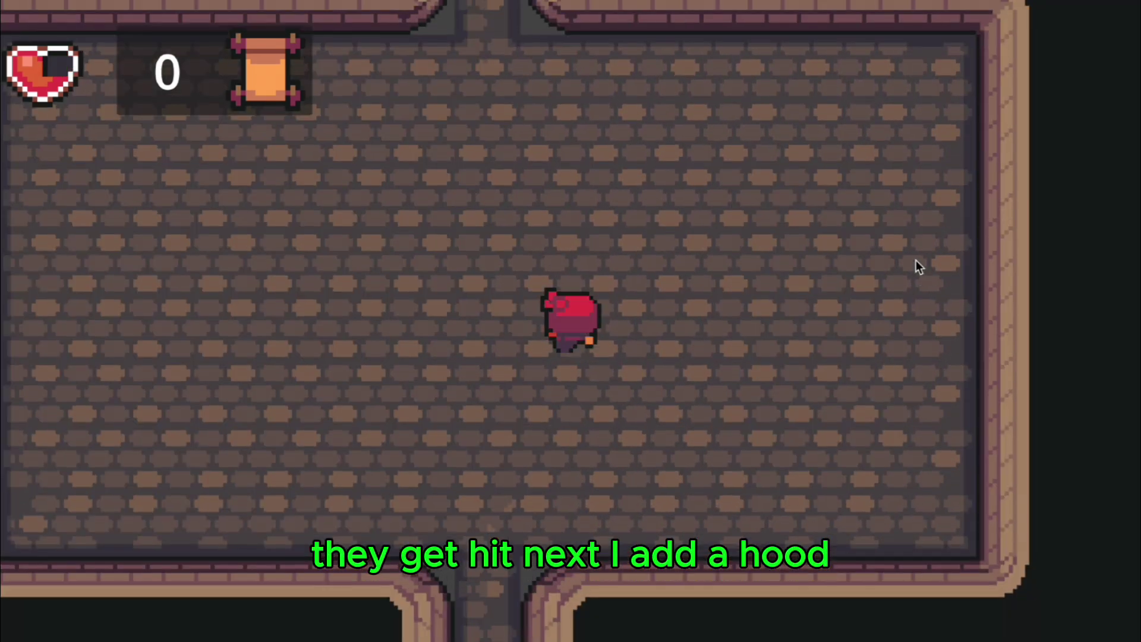
key(Up)
key(space)
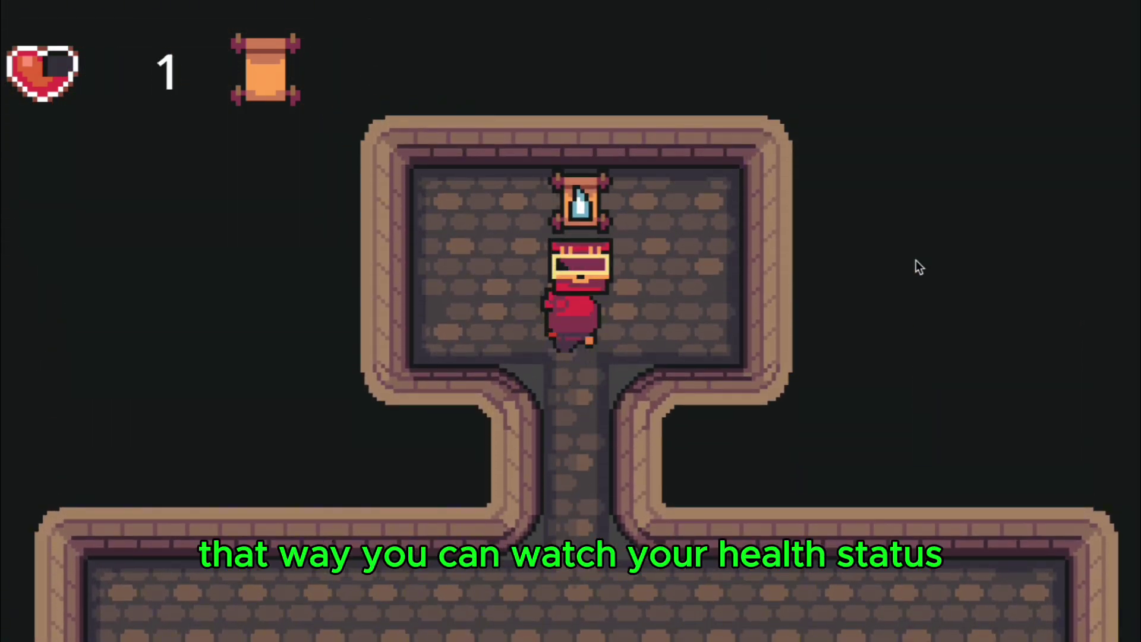
key(Down)
key(Down)
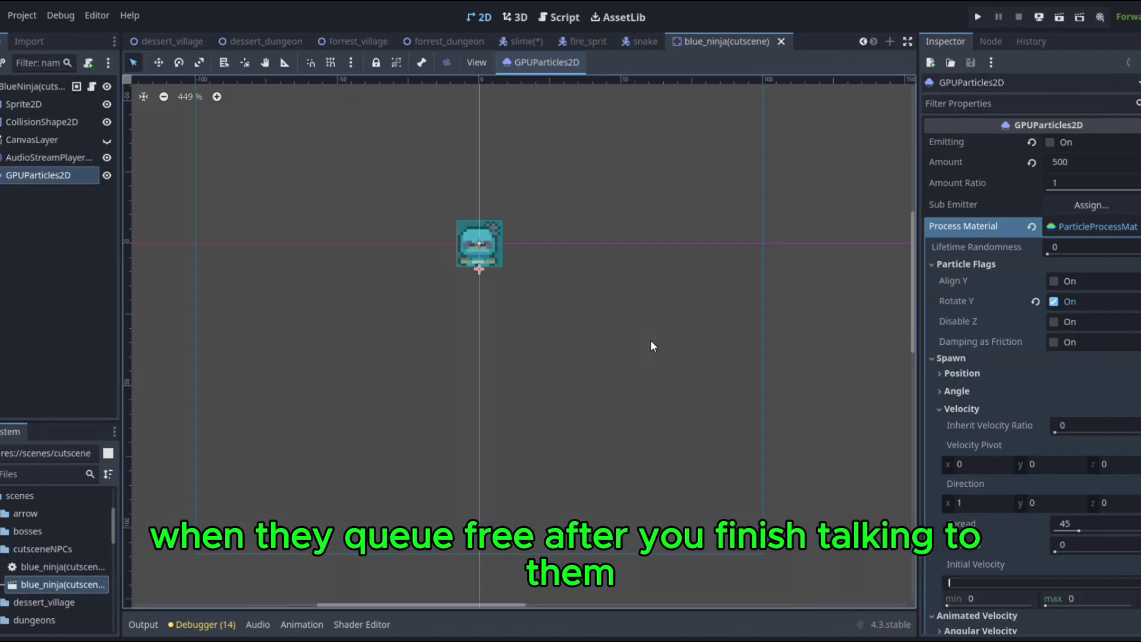
- In the Godot editor, toggle Emitting on the Blue Ninja's GPUParticles2D node
click(1050, 142)
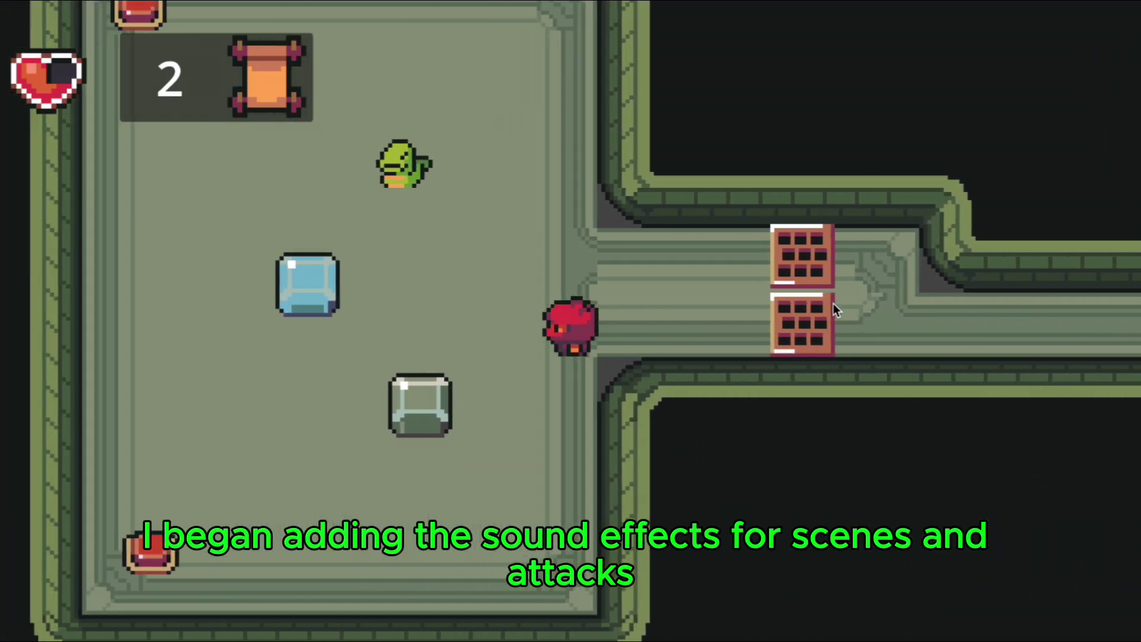
- Walk up to the snake in the green dungeon's puzzle room and attack it repeatedly
key(Left)
key(Up)
key(space)
key(space)
key(space)
- Push the gray stone block south across the green dungeon's puzzle room
key(Down)
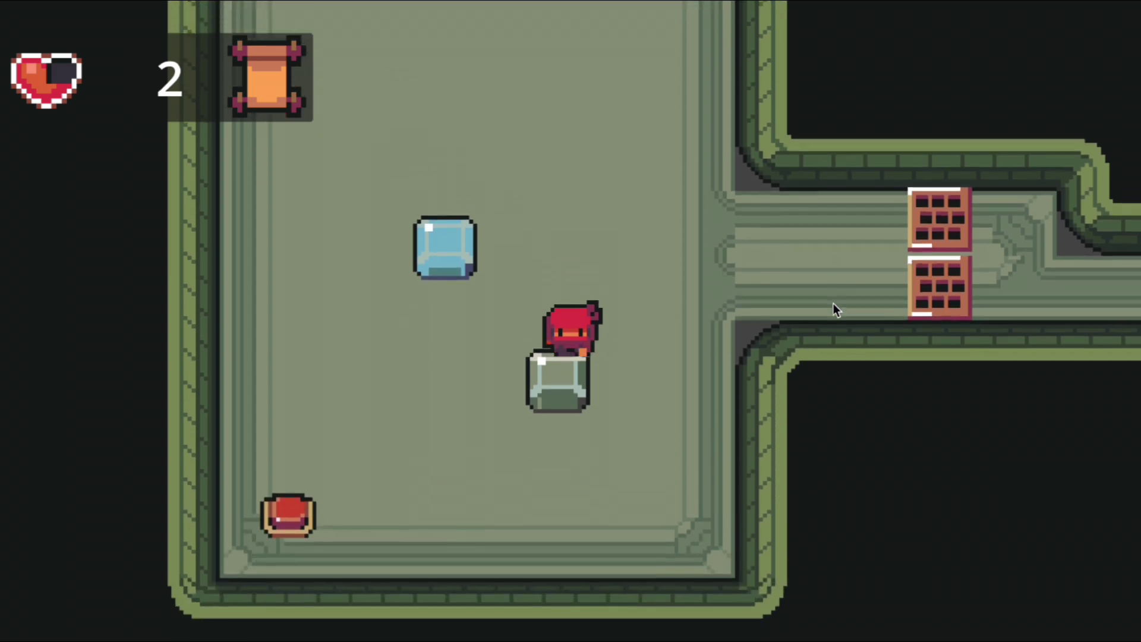
key(Down)
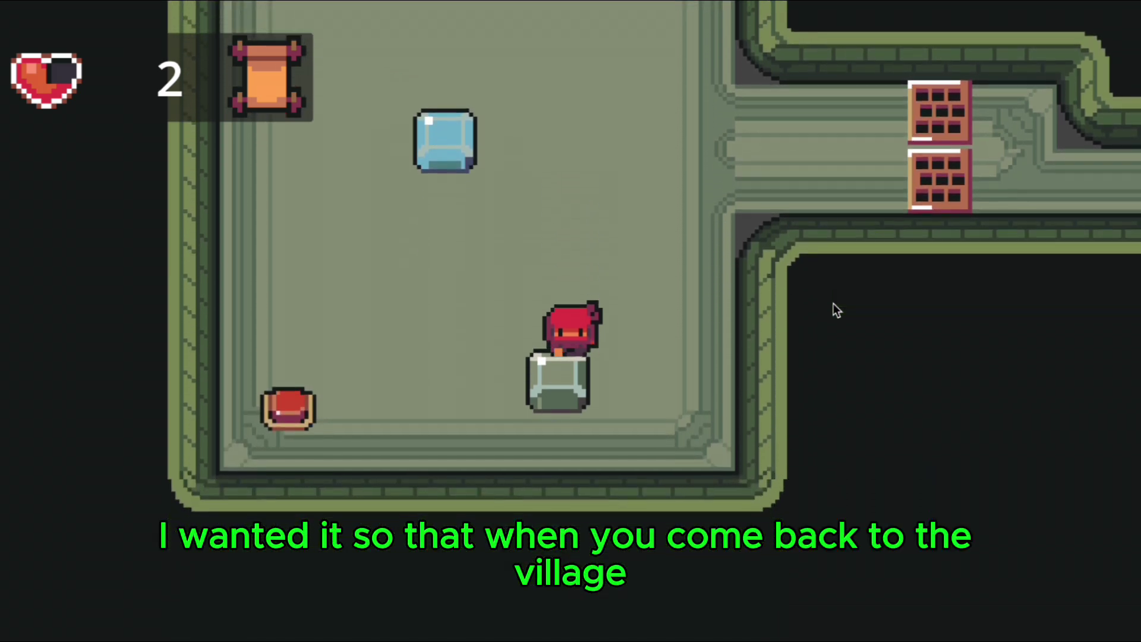
key(Right)
key(Left)
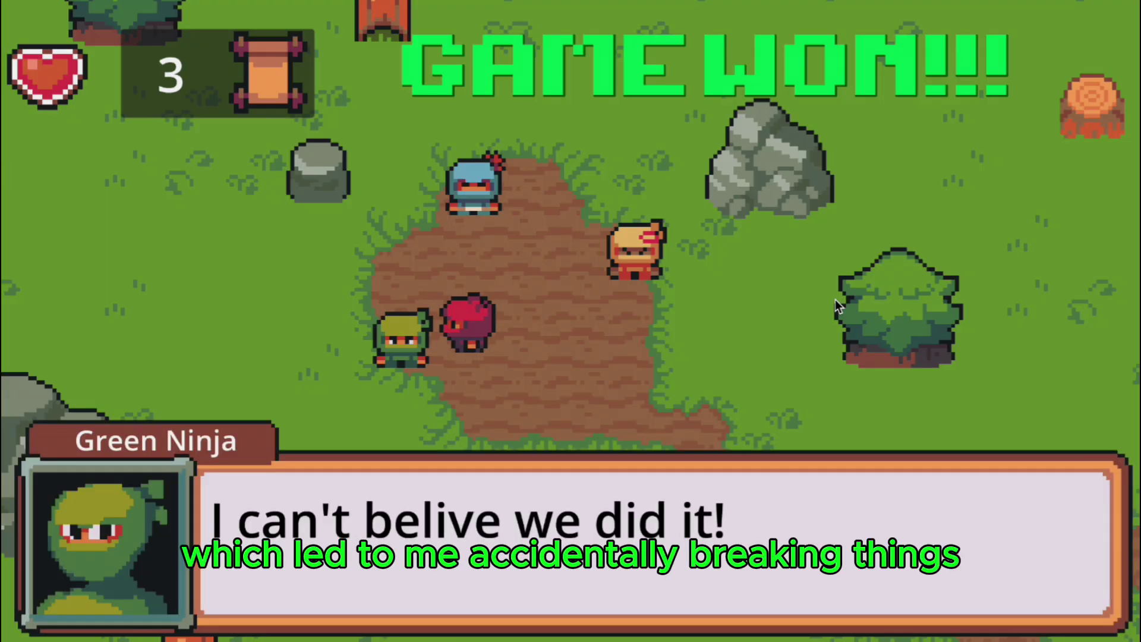
- Finish the Green Ninja's victory dialogue and walk south along the dirt path away from the other ninjas
key(space)
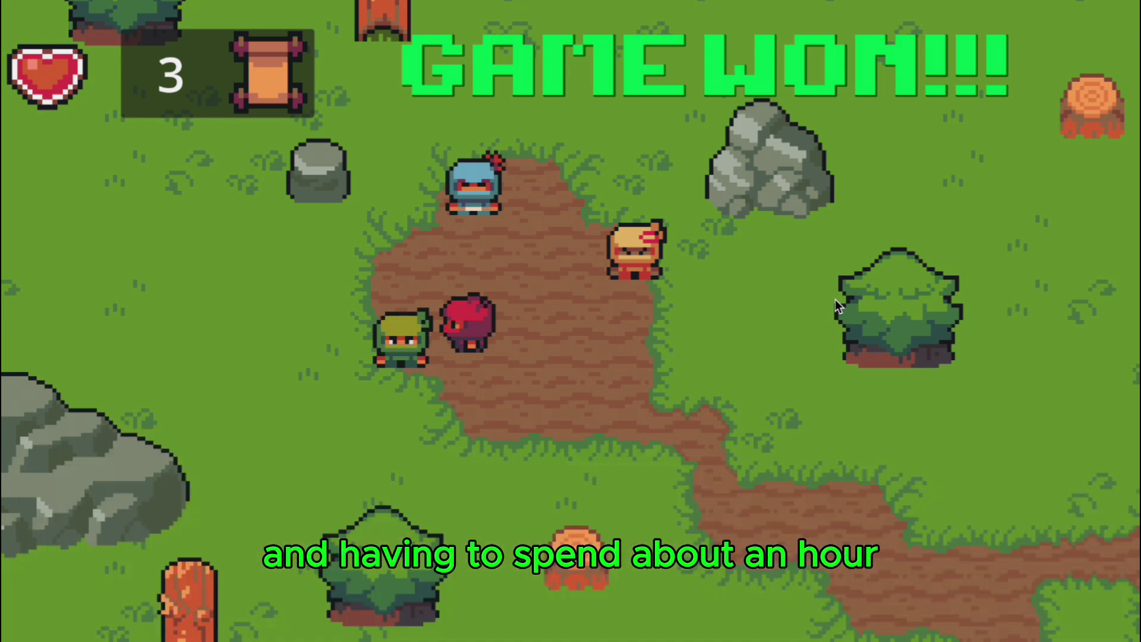
key(Down)
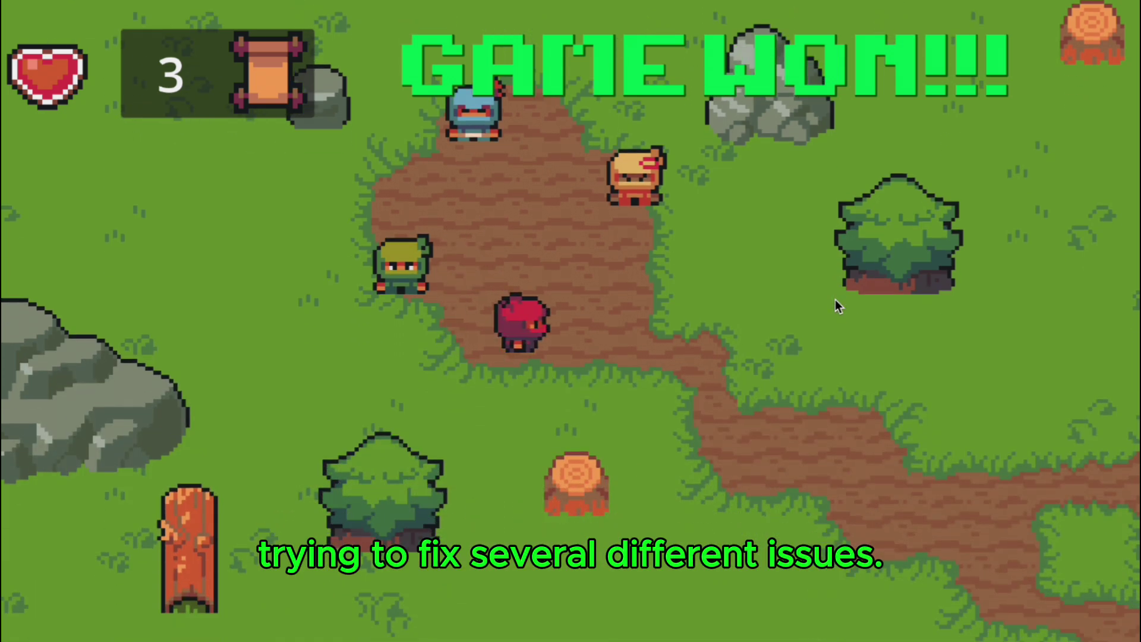
key(Down)
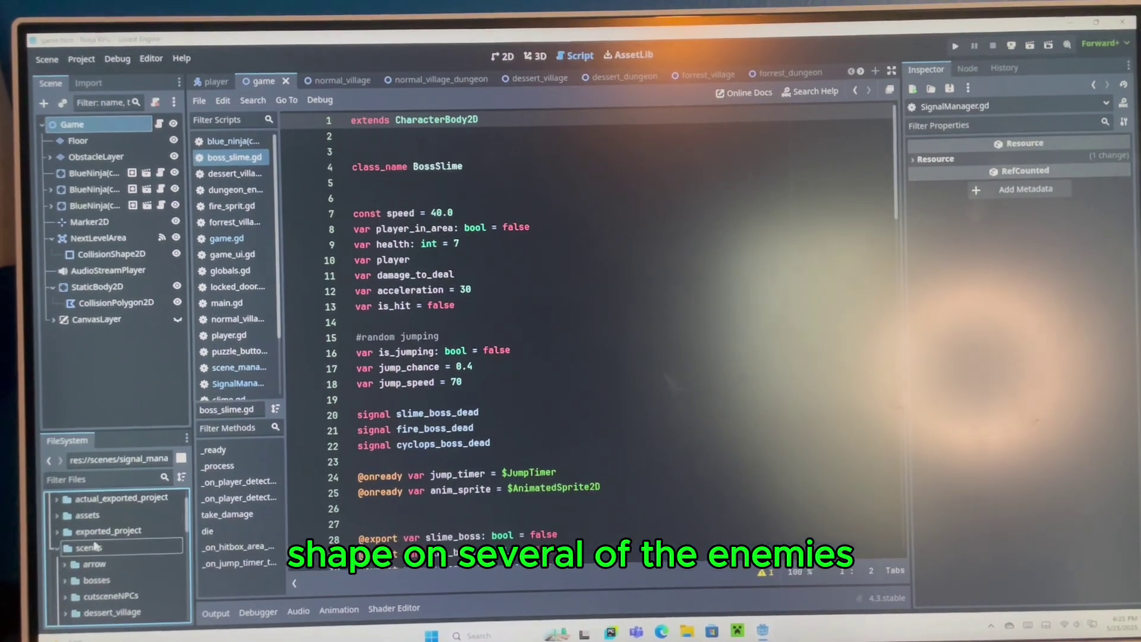
- In the Godot editor, open SignalManager.gd from the signal_manager folder inside the project's scenes folder
click(63, 545)
scroll(83, 543, down, 3)
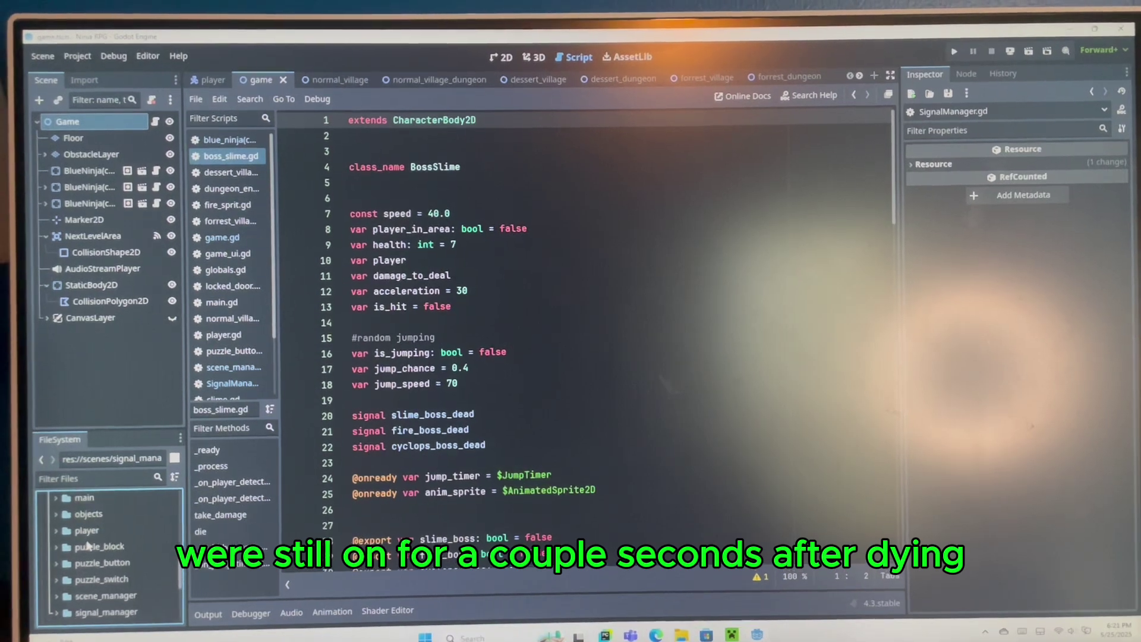
scroll(86, 542, down, 2)
click(55, 576)
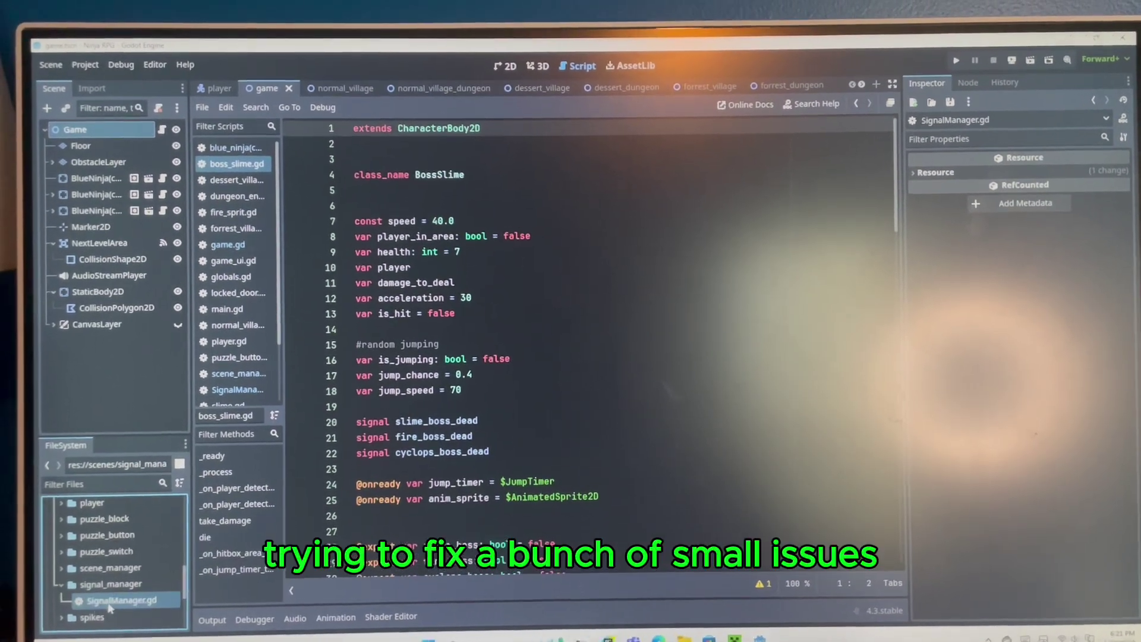
double_click(117, 596)
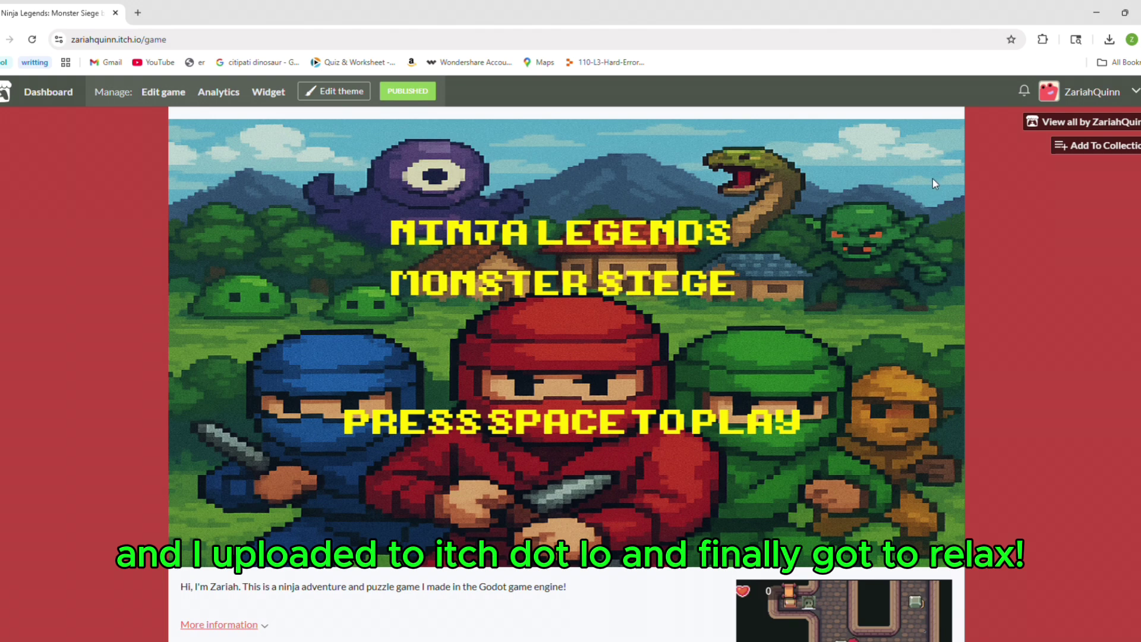
- Switch to the browser and look through the published Ninja Legends: Monster Siege page on itch.io
scroll(567, 358, down, 9)
scroll(567, 358, down, 2)
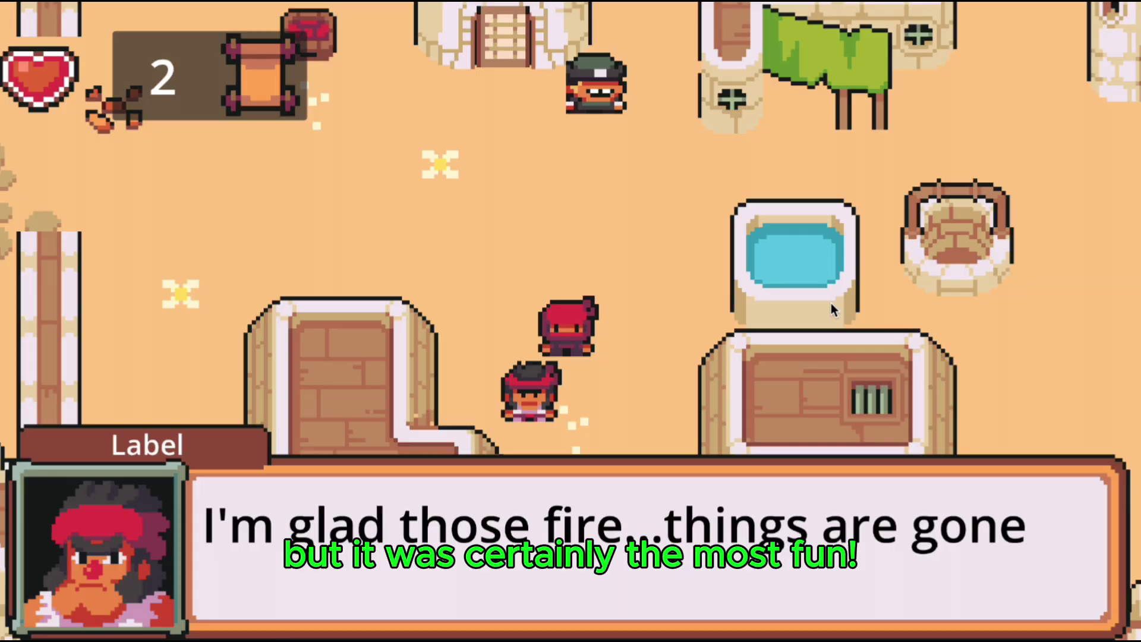
- Finish the red-headband villager's dialogue in the desert village and attack the green horned cyclops boss in the dungeon
key(space)
key(space)
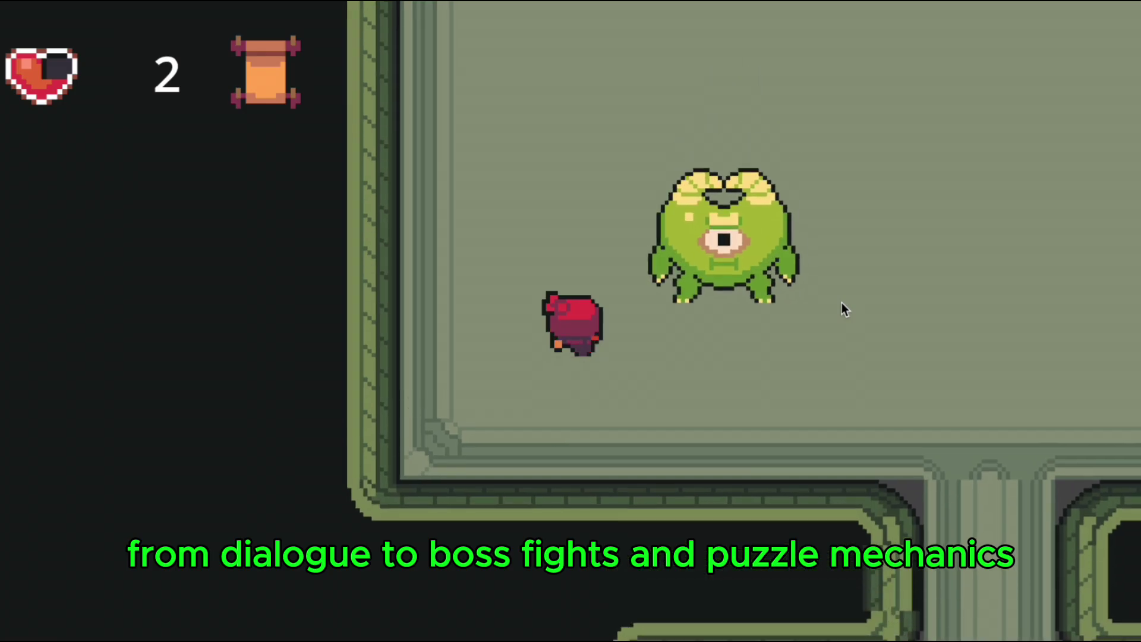
key(space)
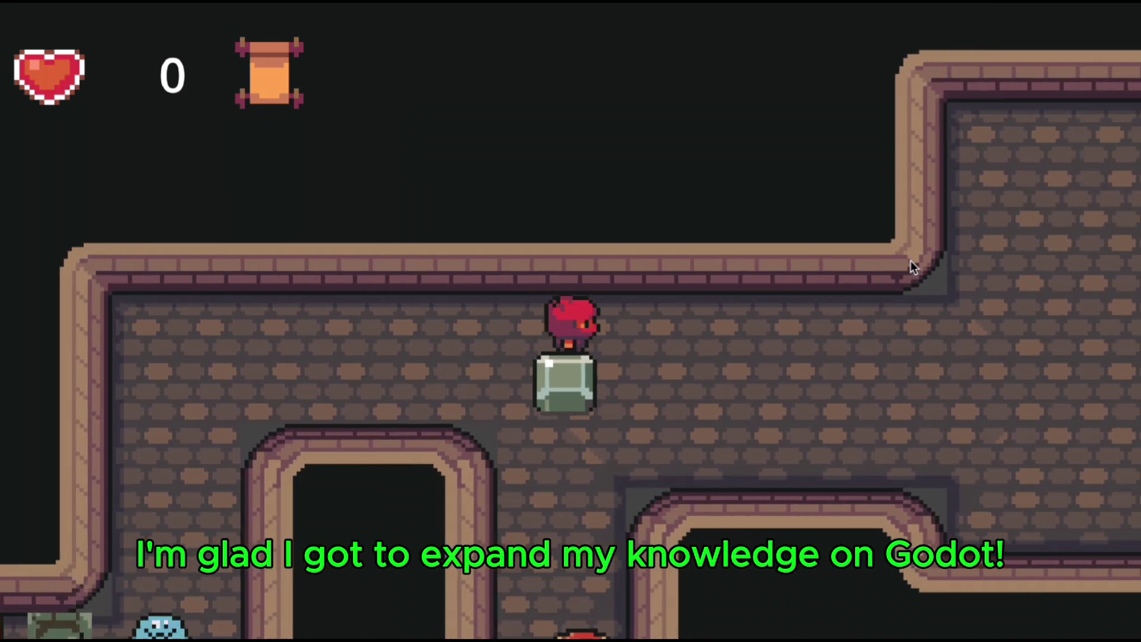
- Push the gray block south onto the red floor button in the brown dungeon and walk back north and west
key(Down)
key(Down)
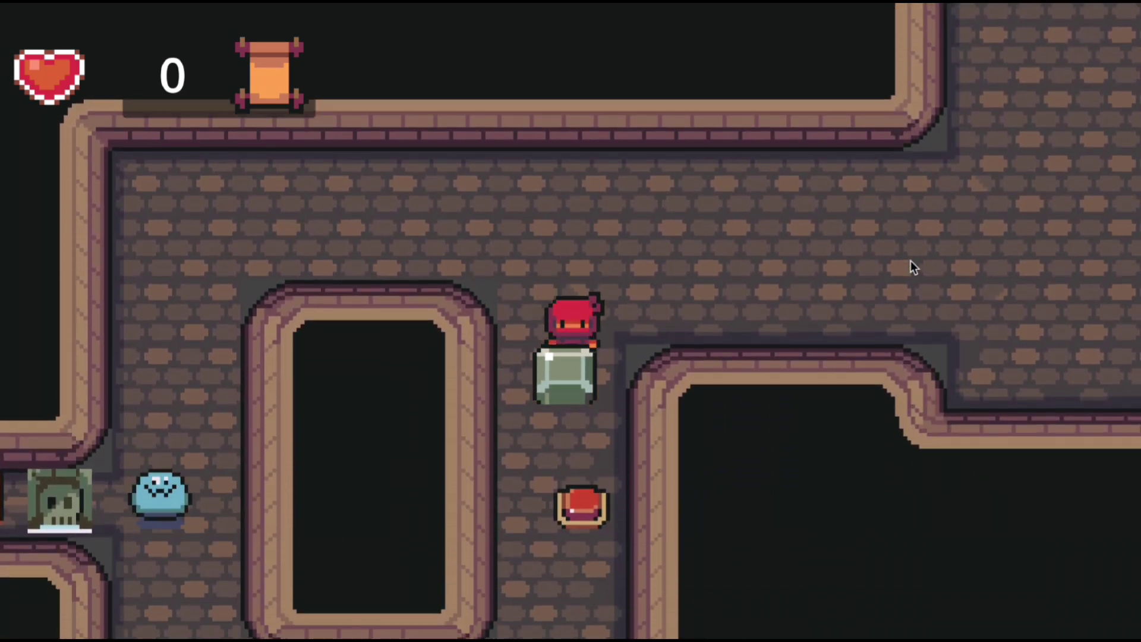
key(Up)
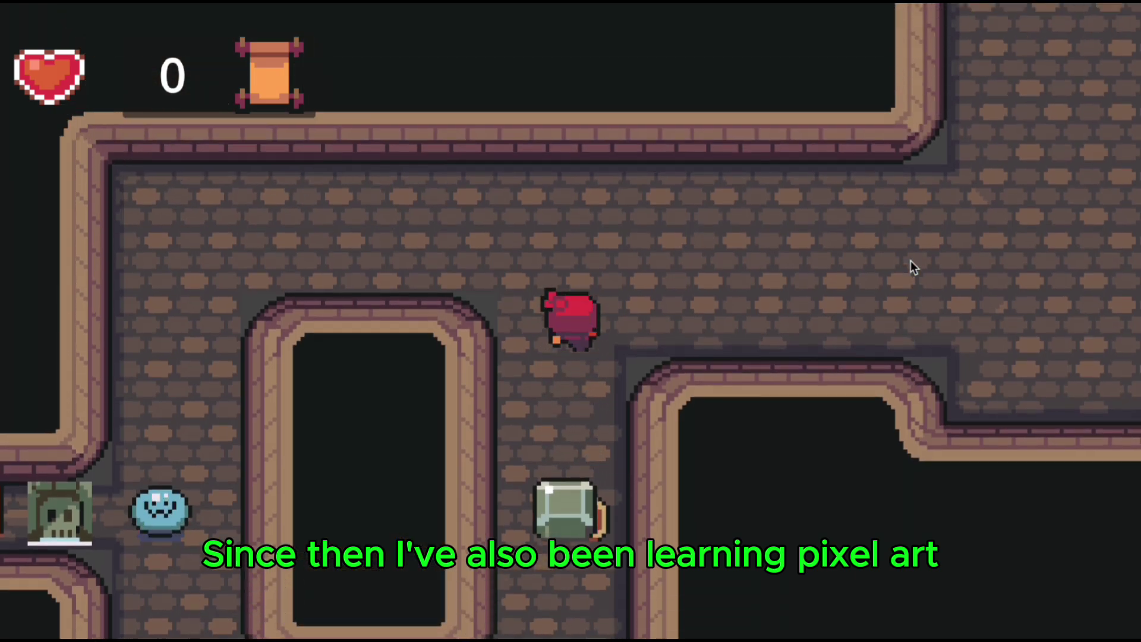
key(Left)
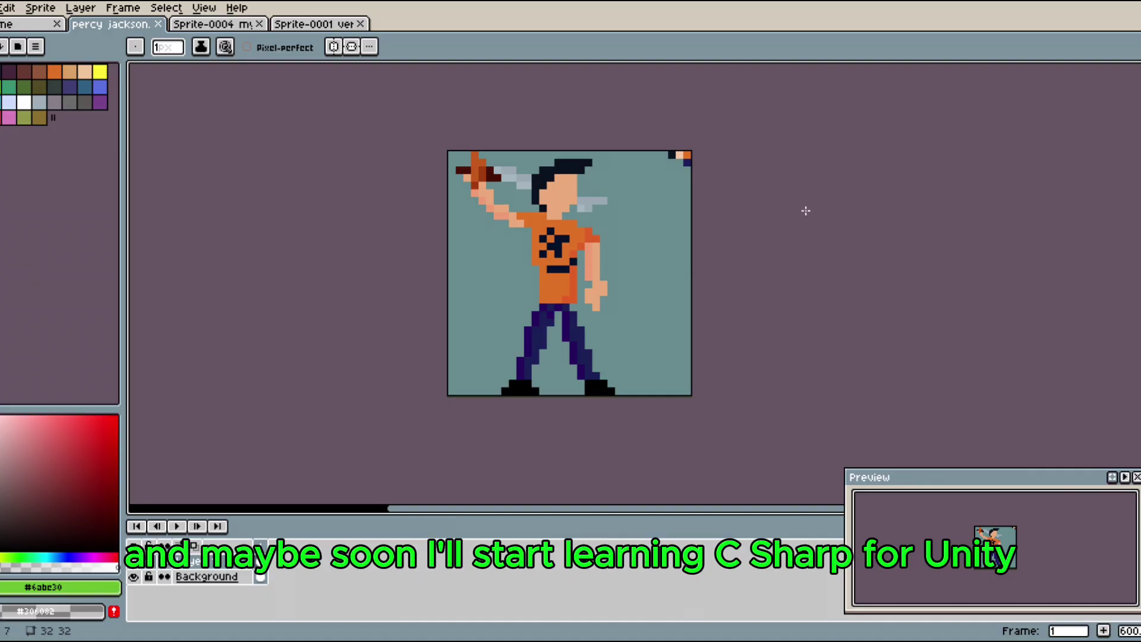
- Switch to the pixel art editor and view the Percy Jackson, skateboard and Sprite-0001 sprites one after another
scroll(806, 214, up, 1)
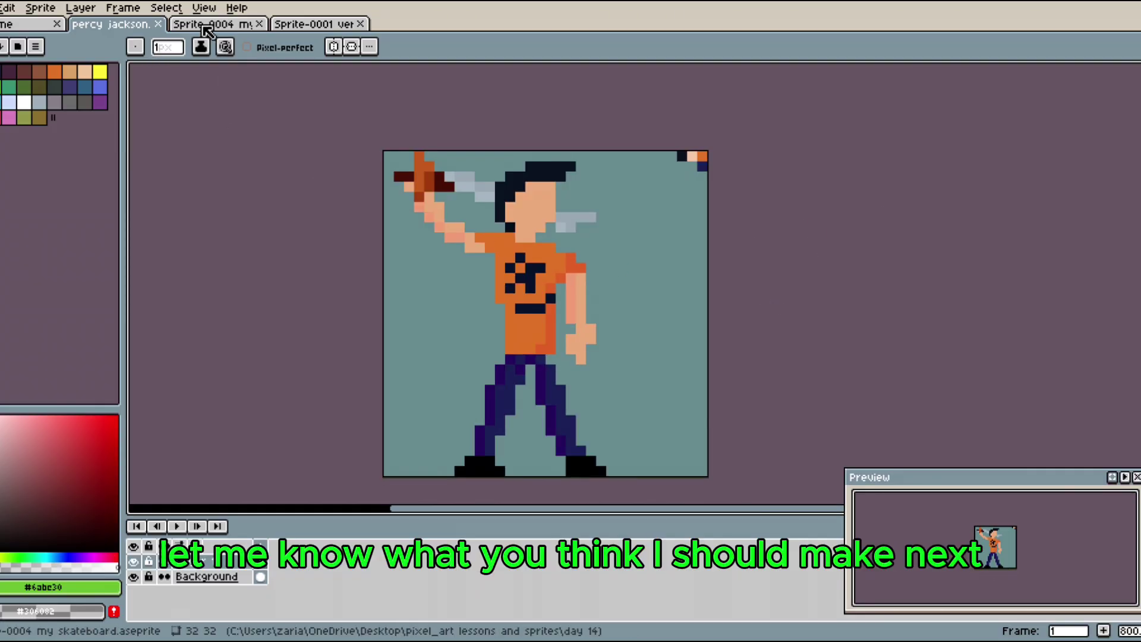
click(207, 29)
click(333, 28)
click(132, 28)
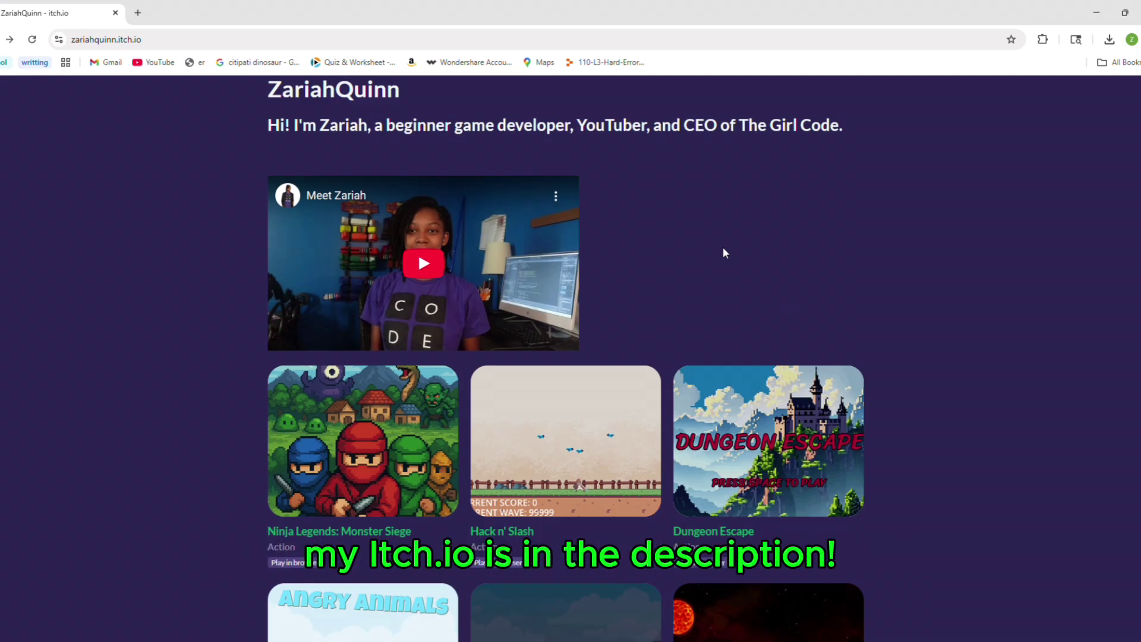
- Switch to the browser and open the Ninja Legends: Monster Siege page from the developer's itch.io profile
click(363, 432)
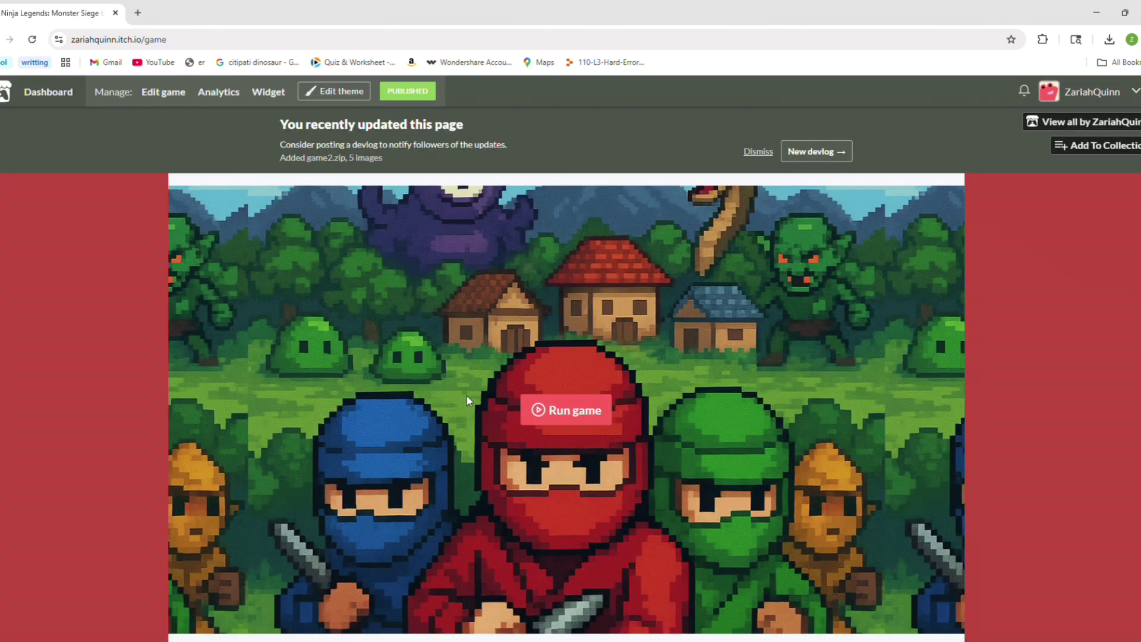